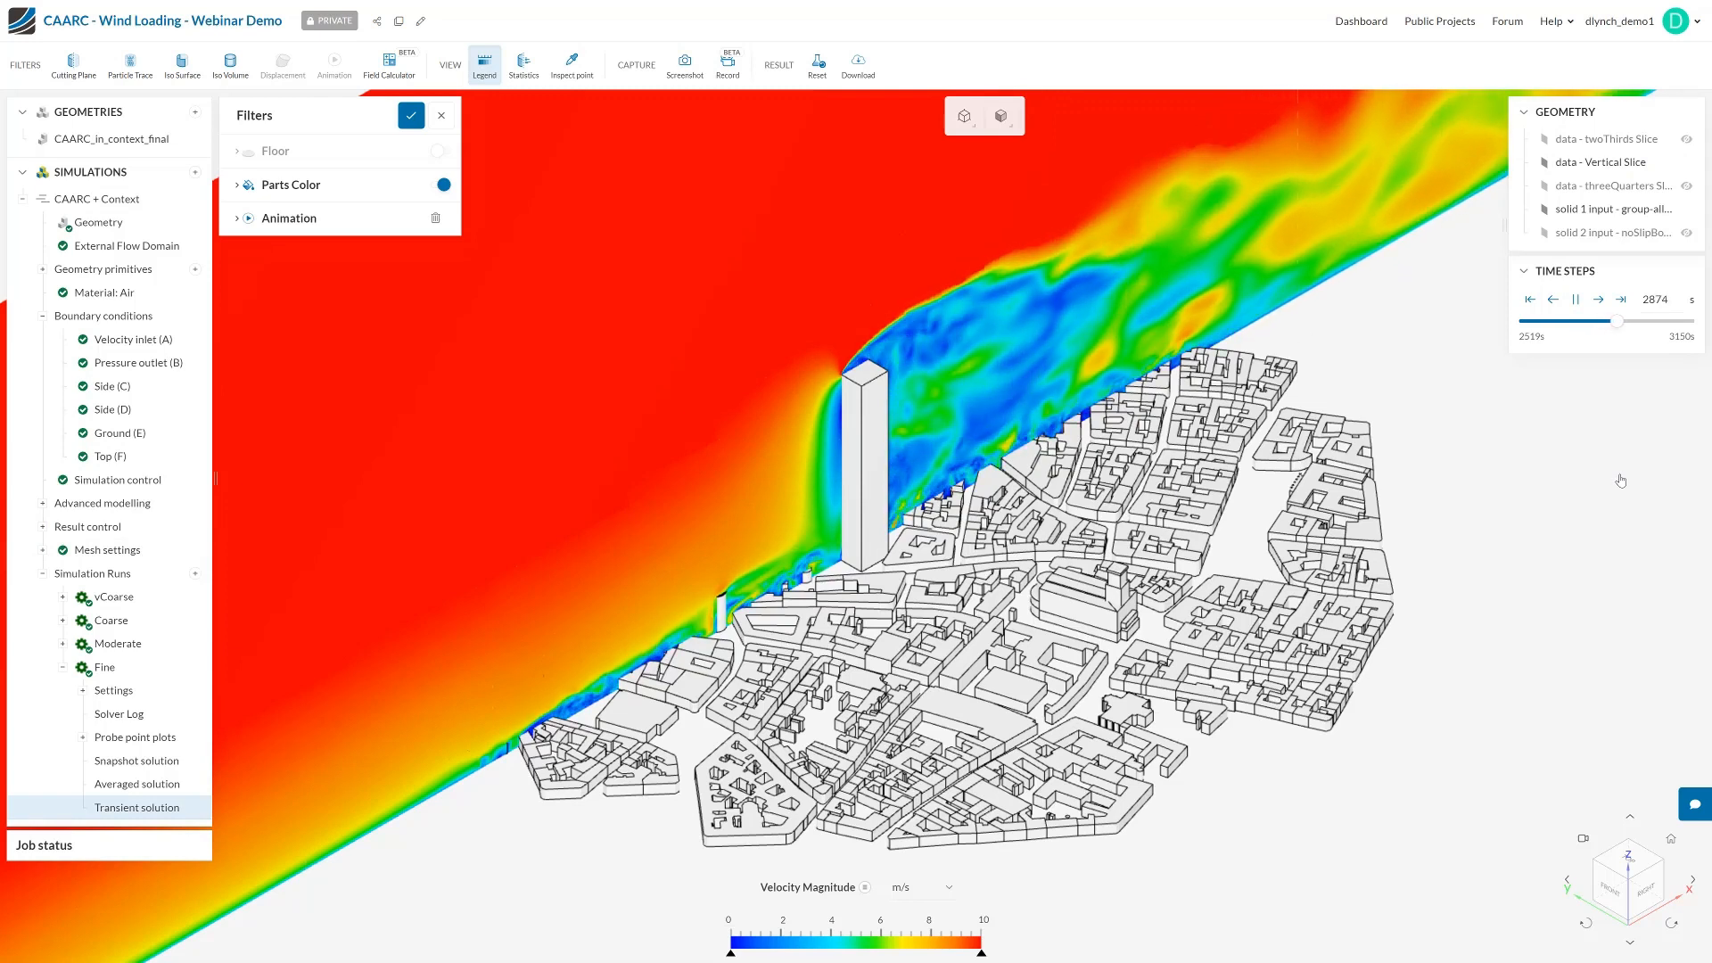
left_click(1693, 802)
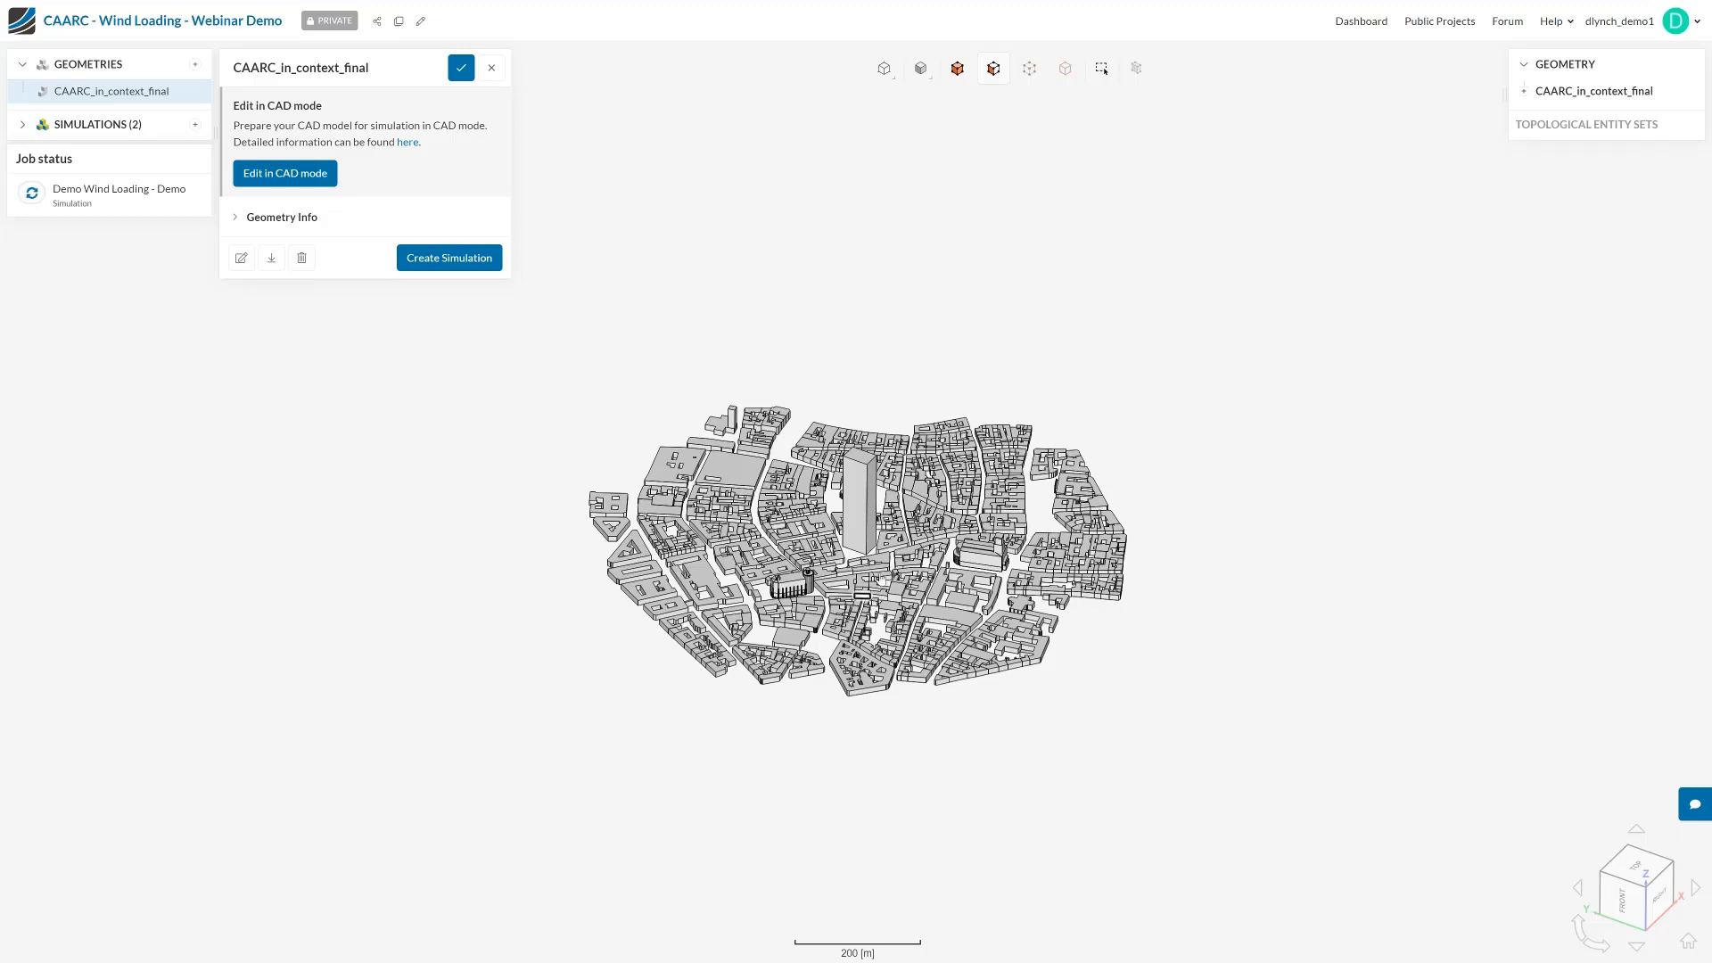
Check the import options for a new geometry and leave without importing a file
left_click(194, 64)
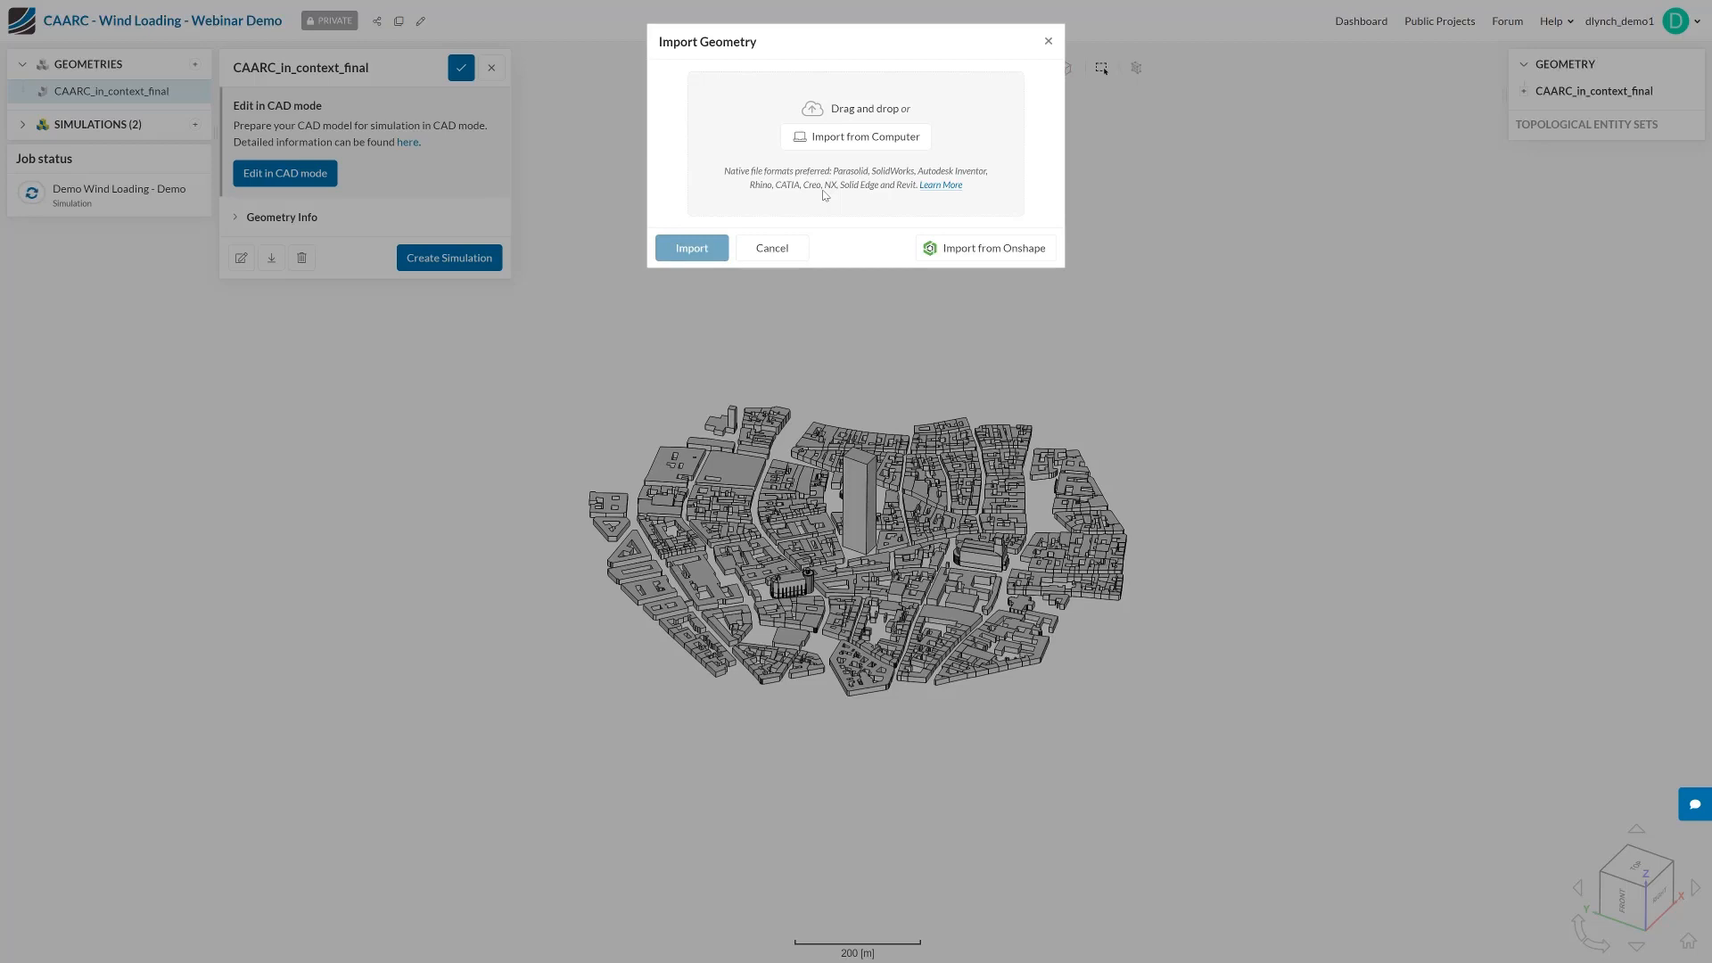
left_click(794, 250)
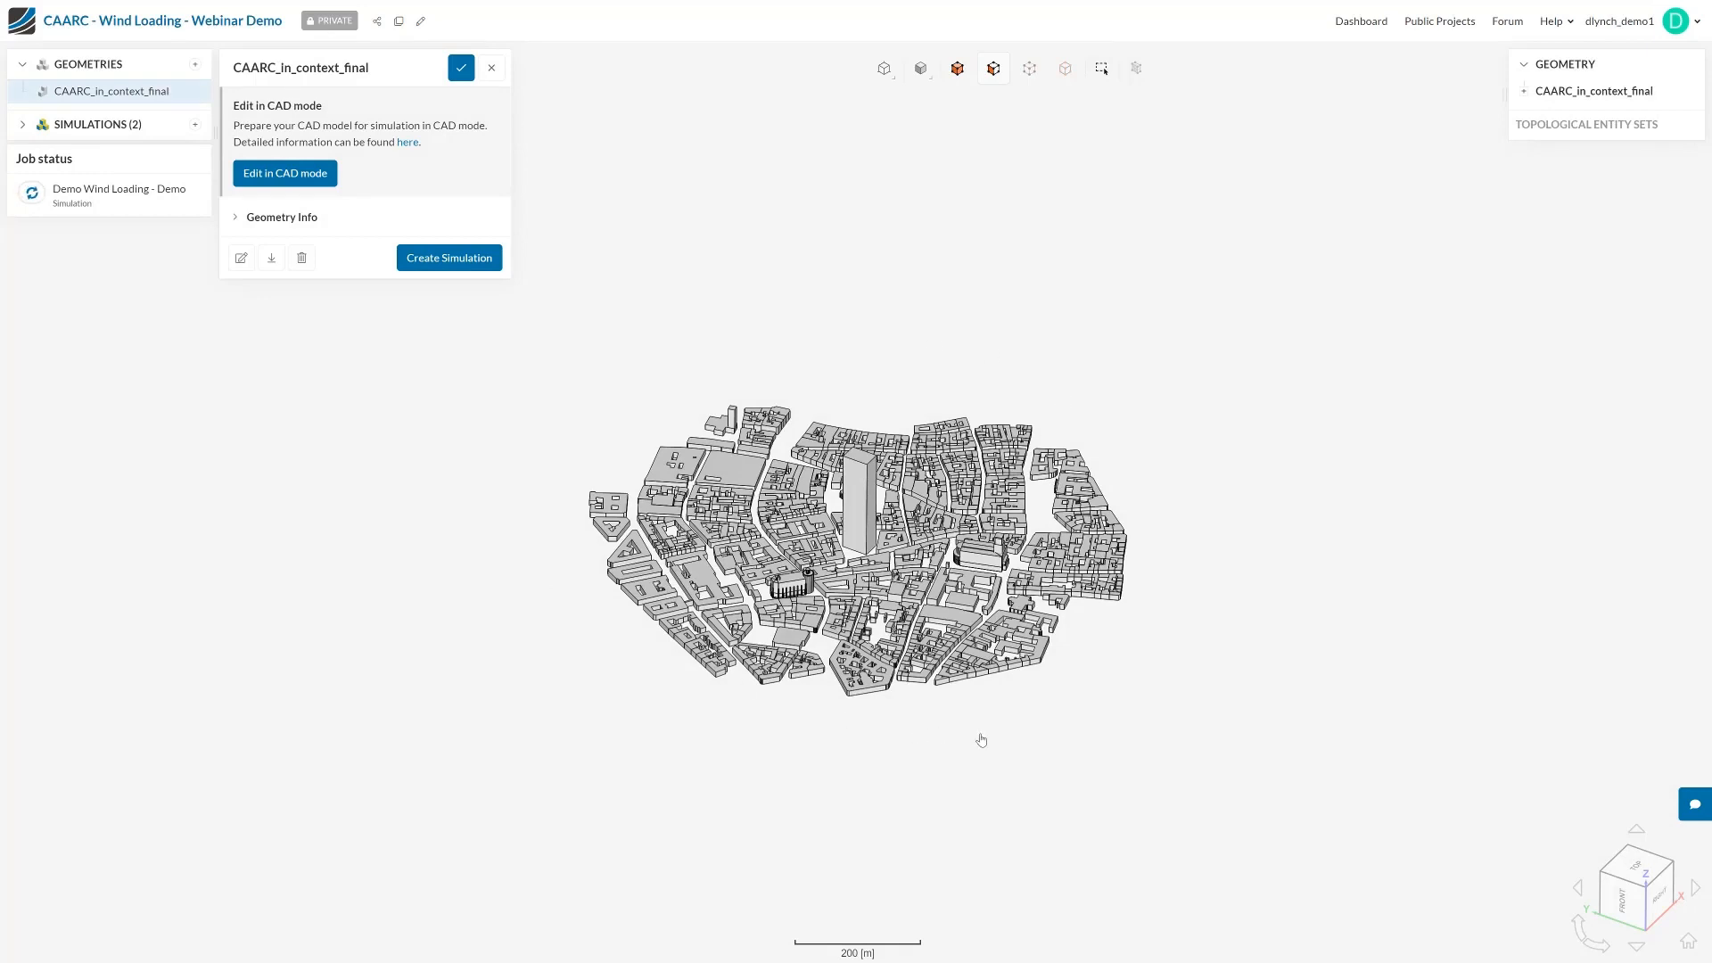
Create an Incompressible (LBM) simulation from the CAARC_in_context_final geometry and open its global settings
scroll(881, 677, "up", 5)
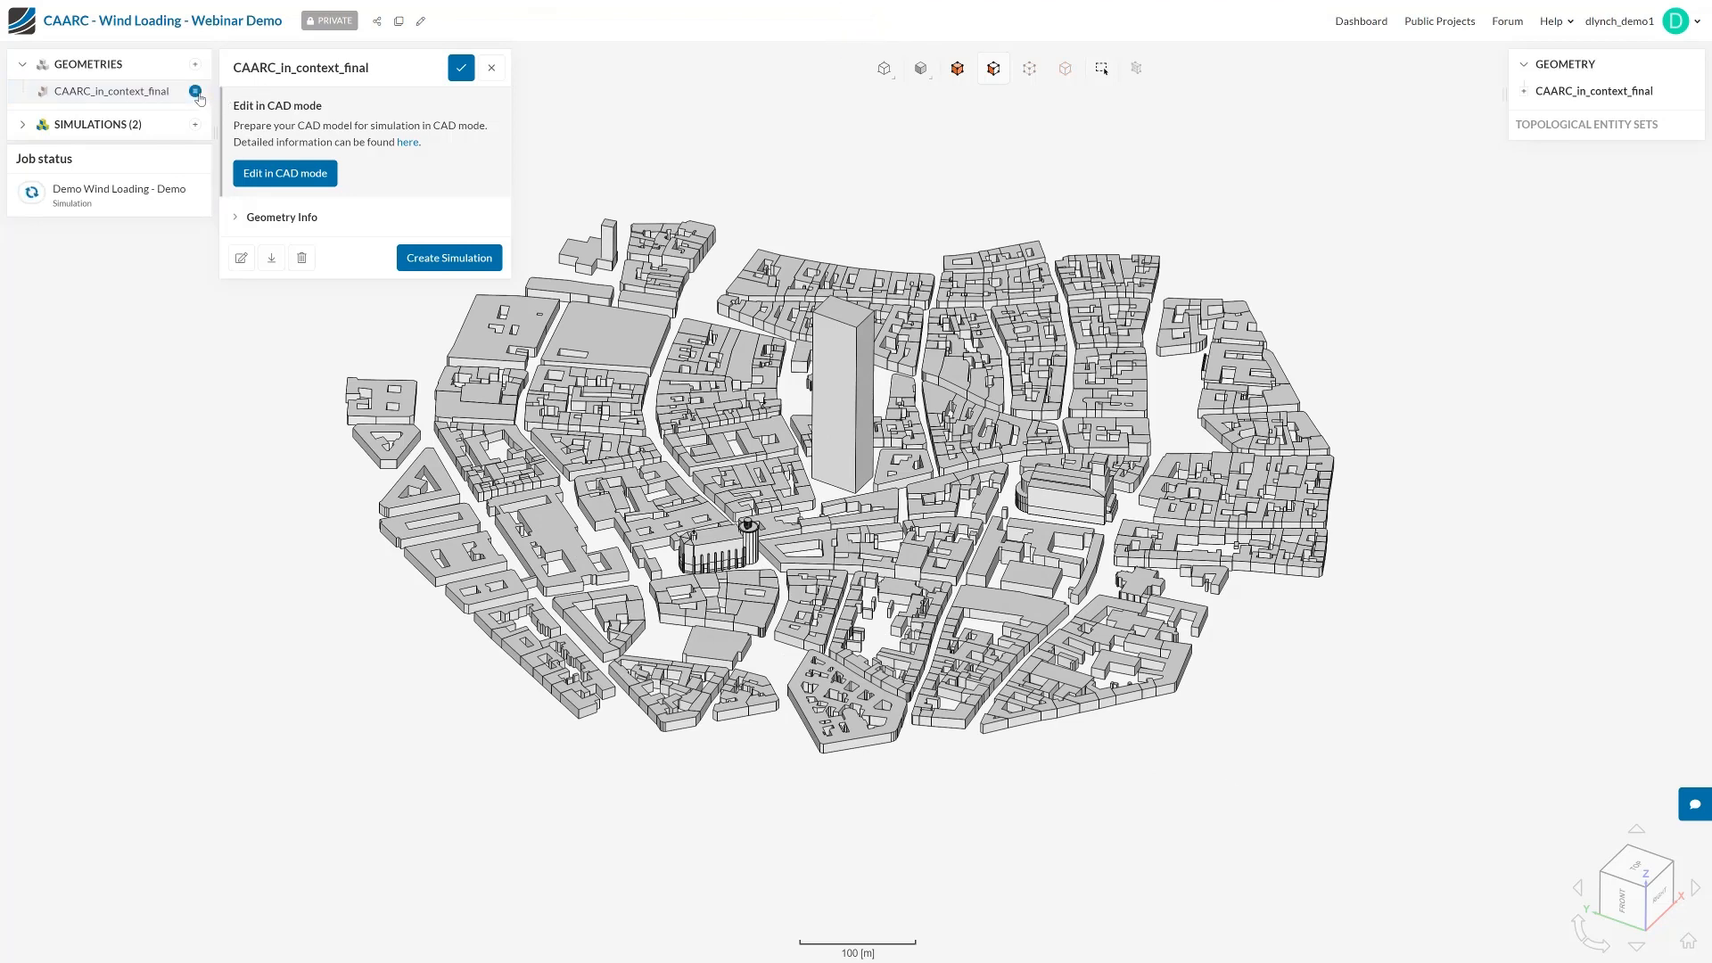
left_click(199, 98)
left_click(228, 98)
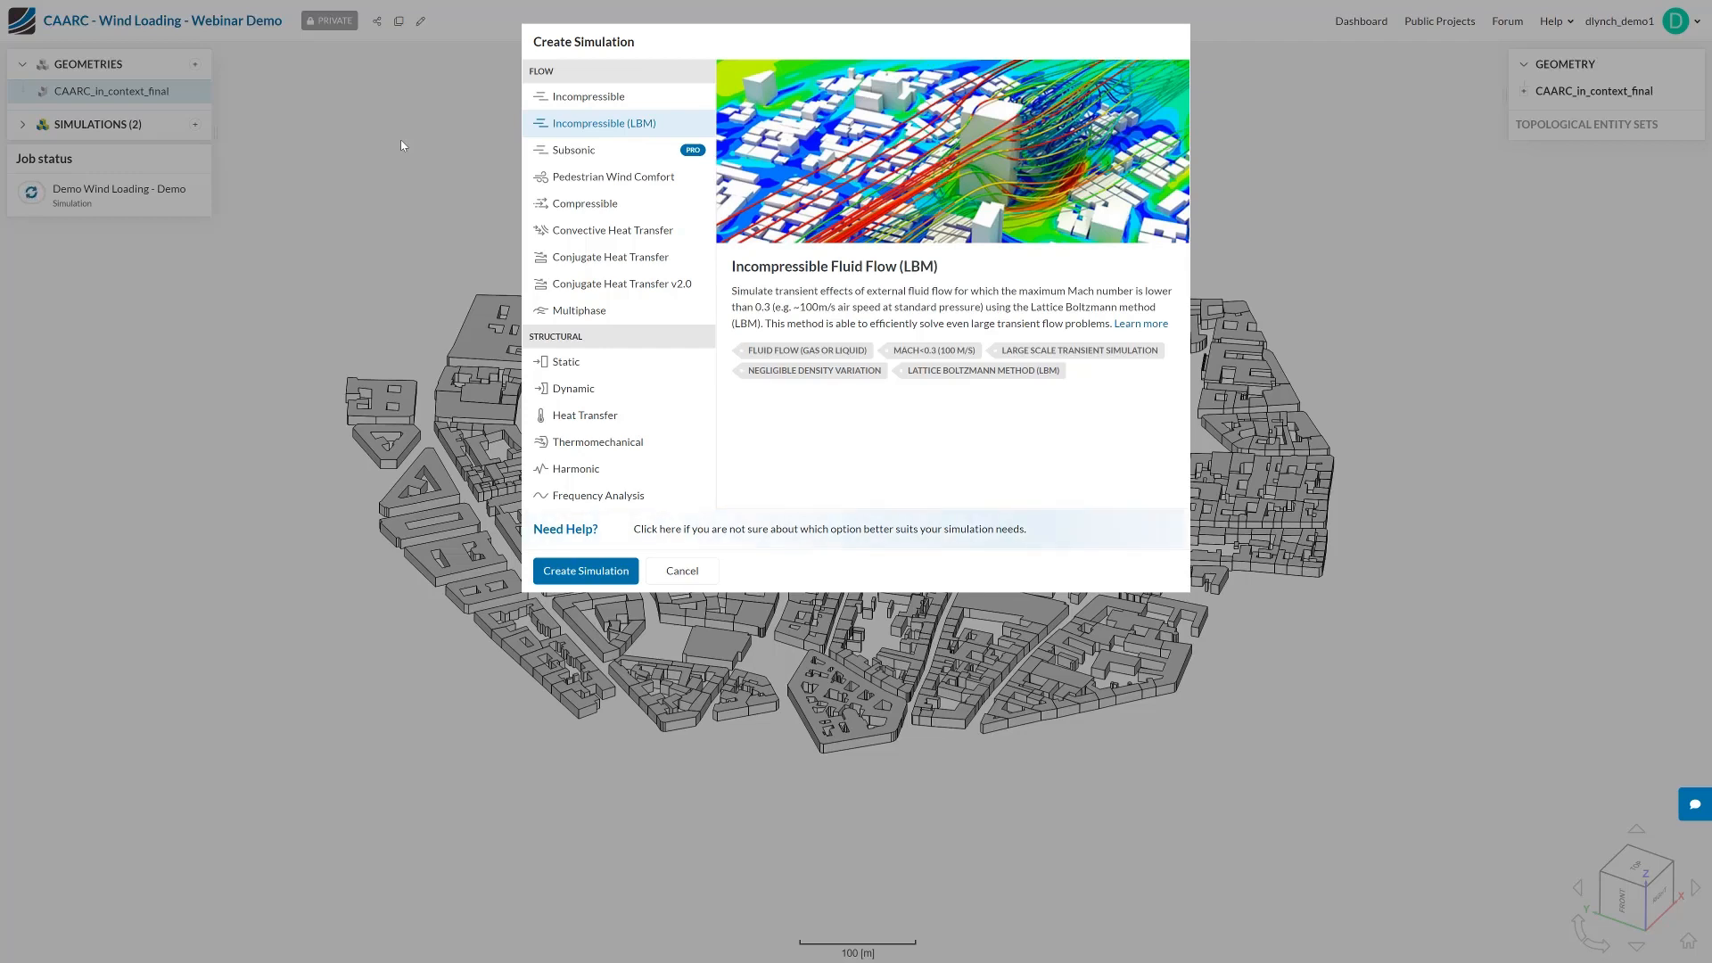
double_click(604, 130)
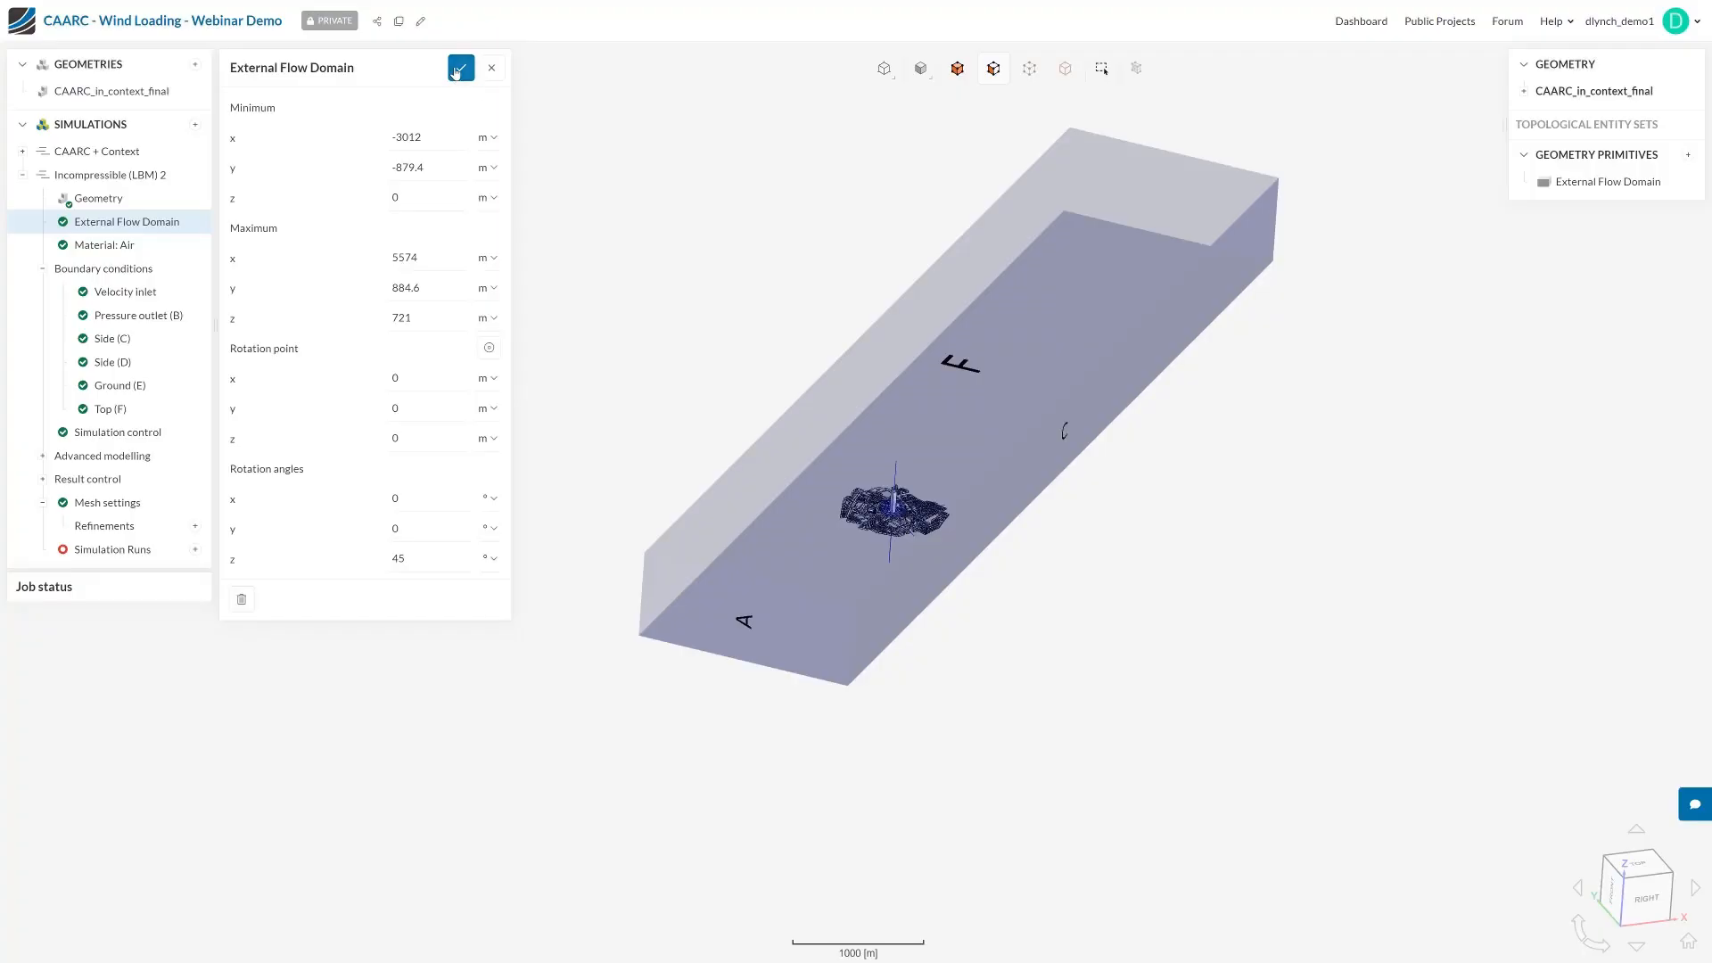
left_click(105, 178)
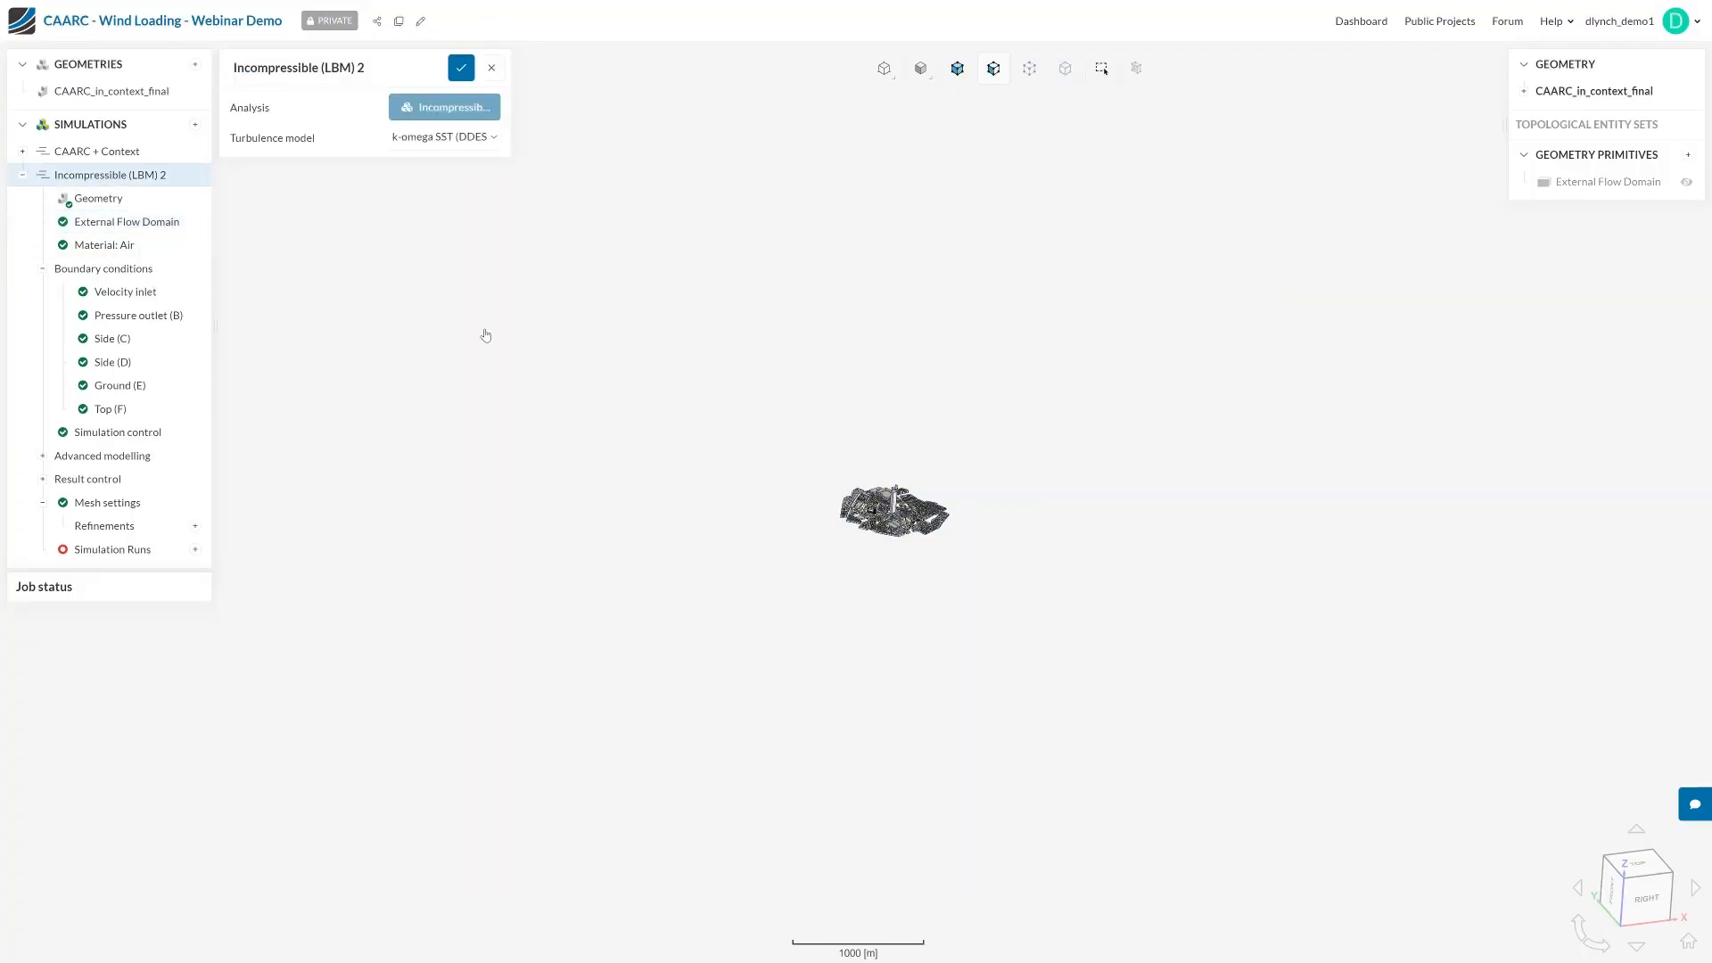
Set the External Flow Domain's z rotation angle to -45° and save the domain
left_click_drag(724, 465, 705, 493)
scroll(889, 526, "up", 10)
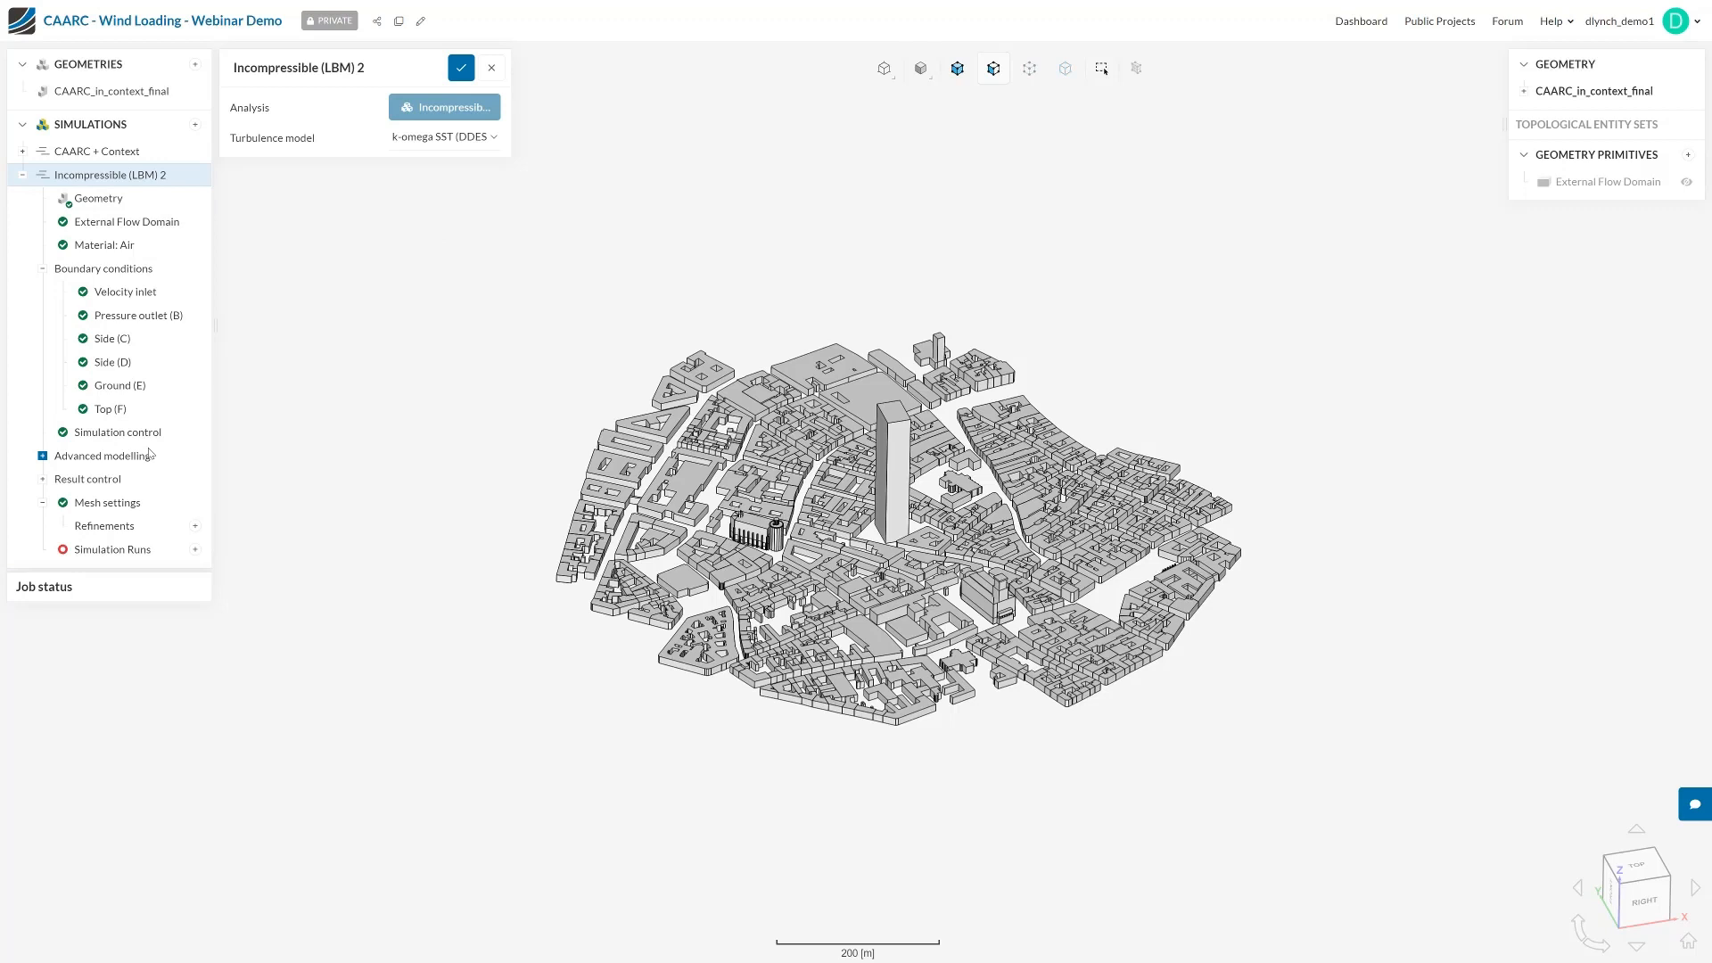
left_click(125, 223)
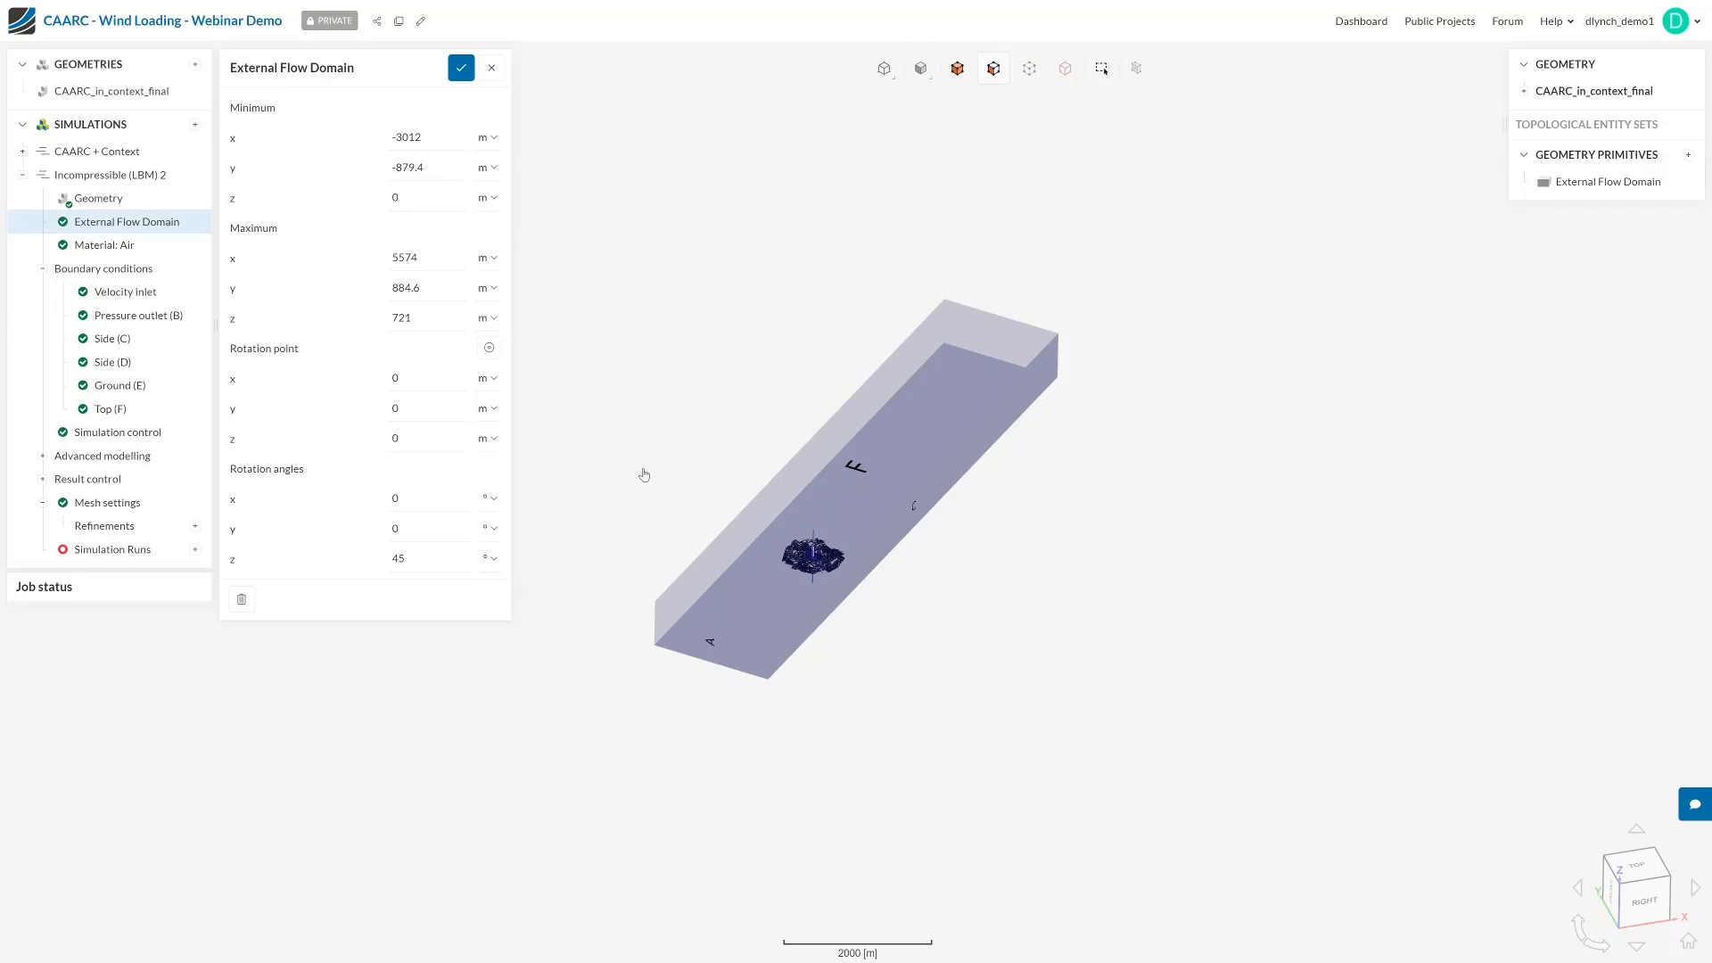
left_click_drag(1028, 634, 1087, 729)
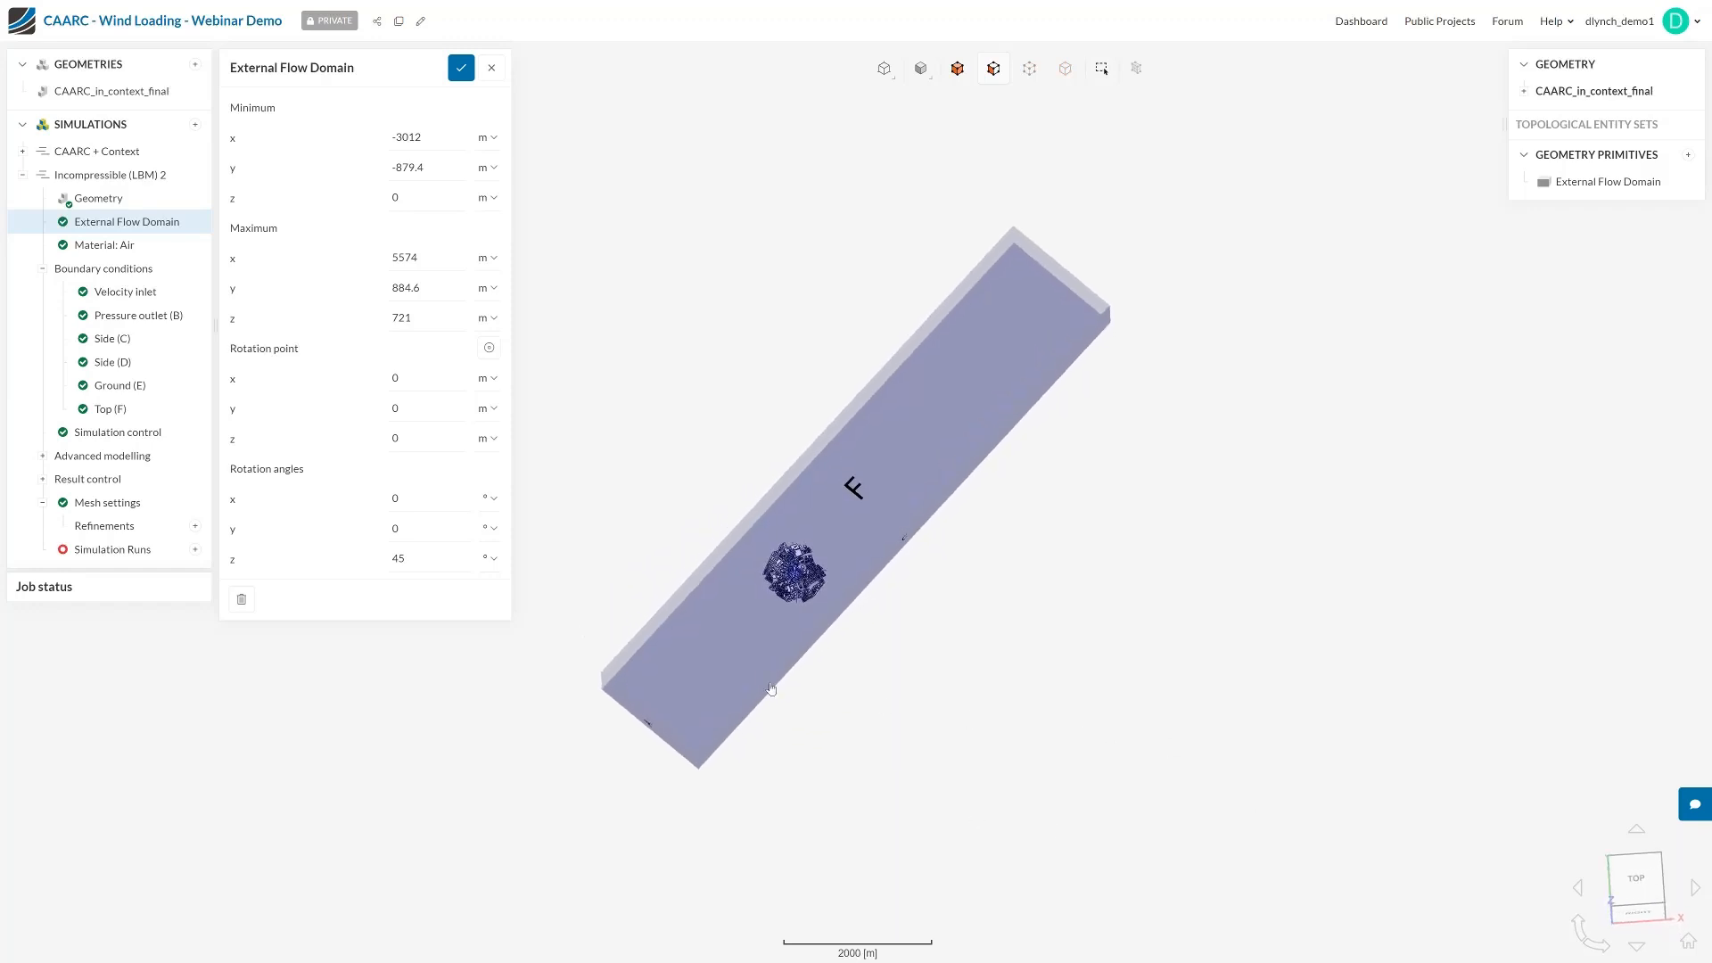
double_click(430, 555)
type("0")
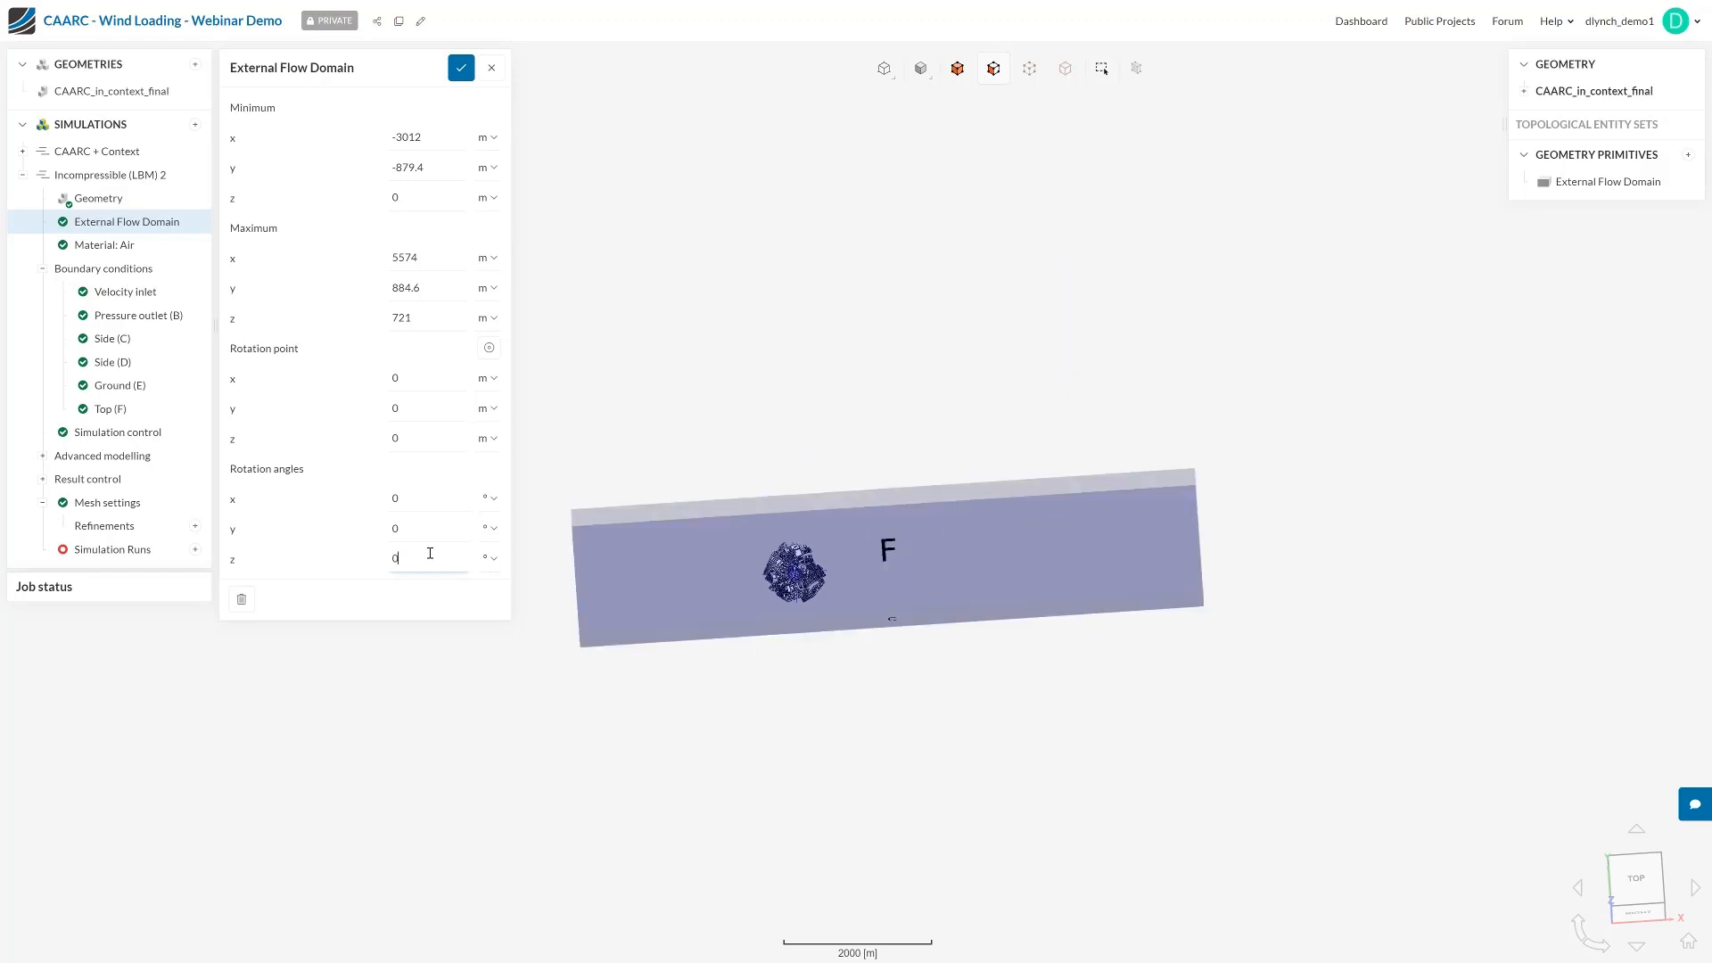
key("BackSpace")
type("-45")
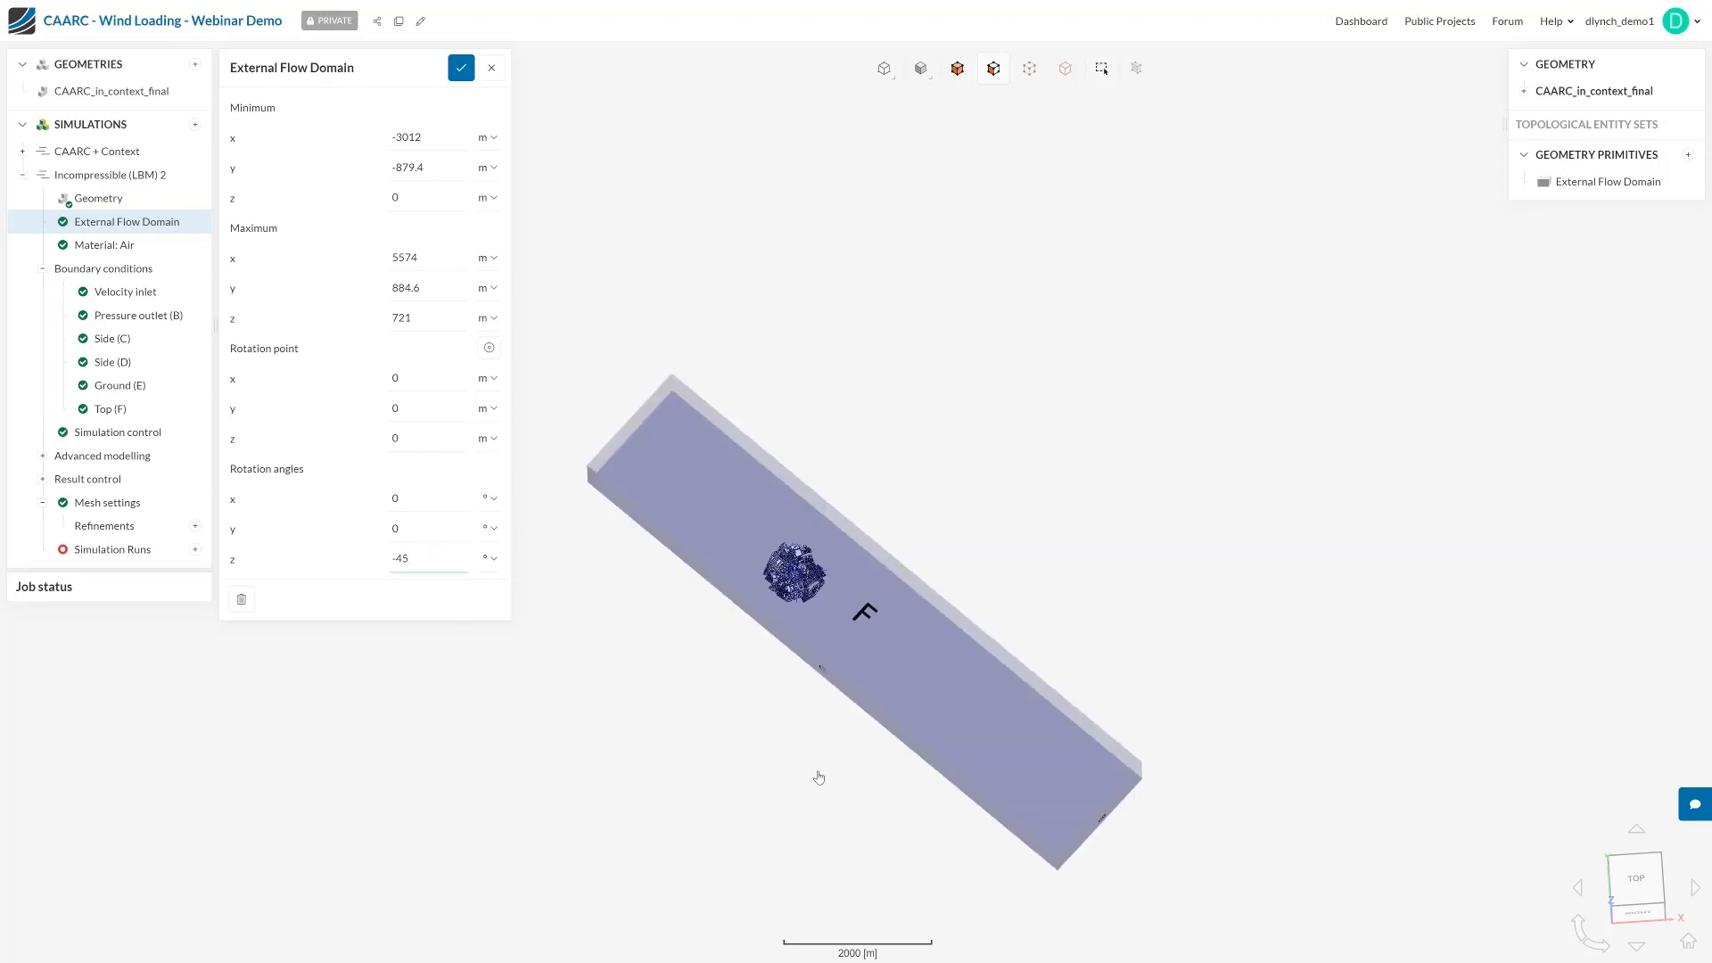
left_click_drag(820, 779, 1104, 699)
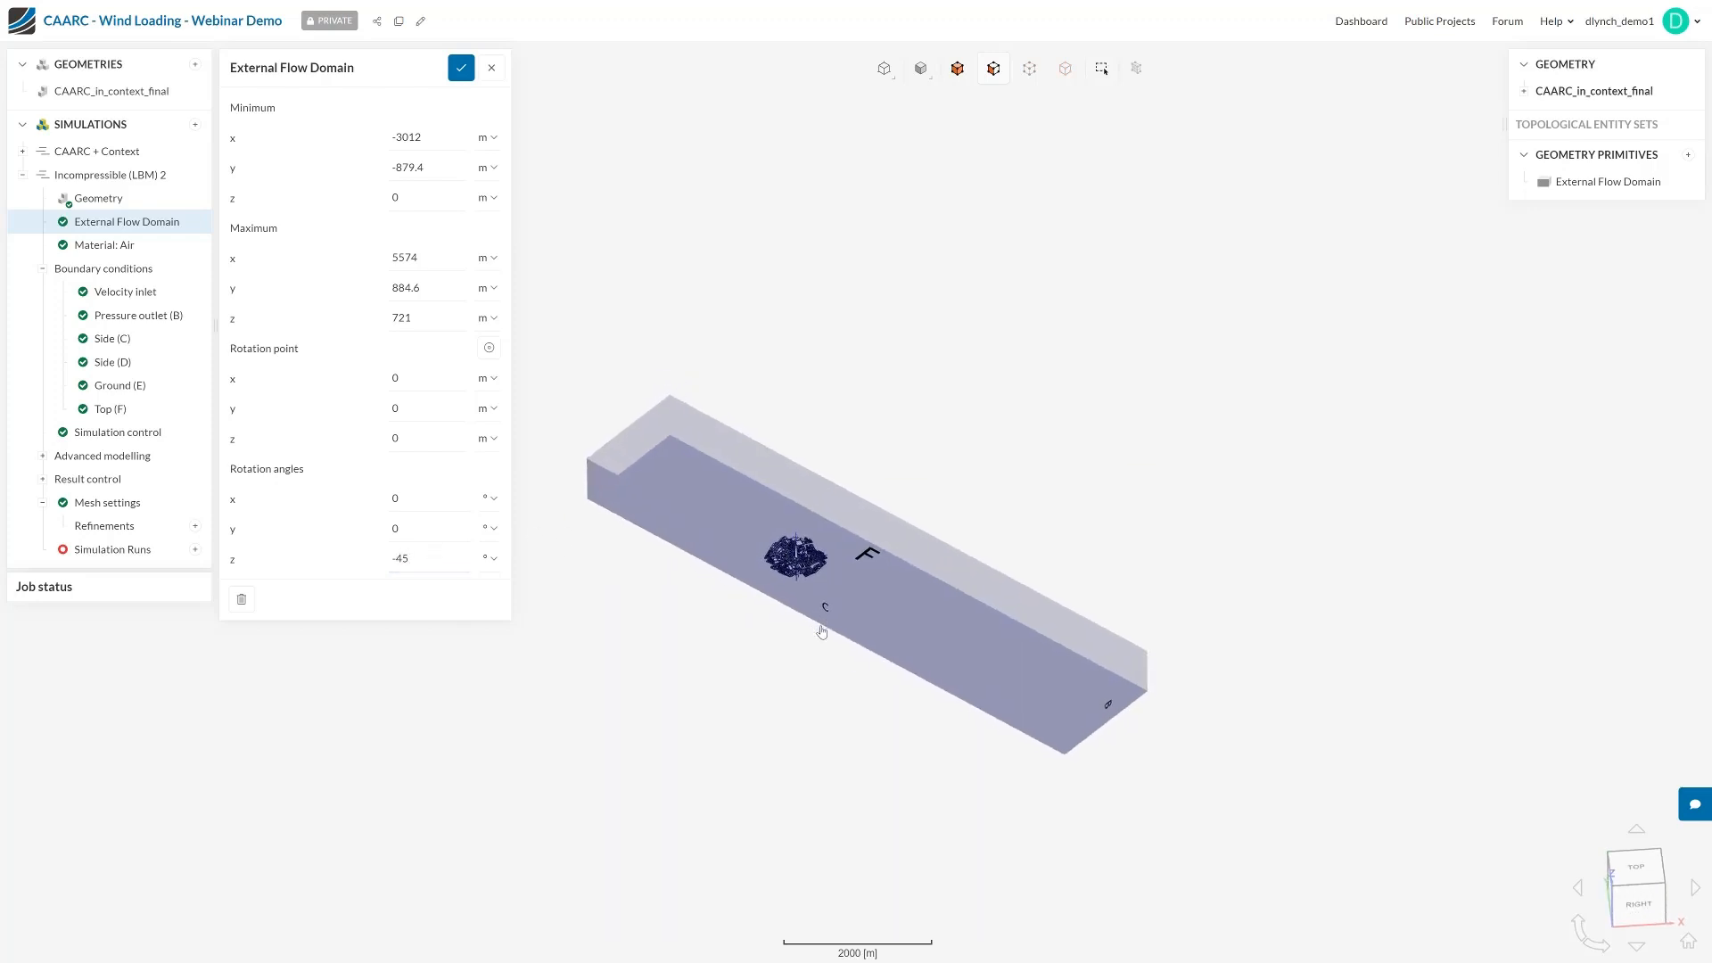
scroll(1149, 559, "down", 2)
scroll(902, 559, "up", 4)
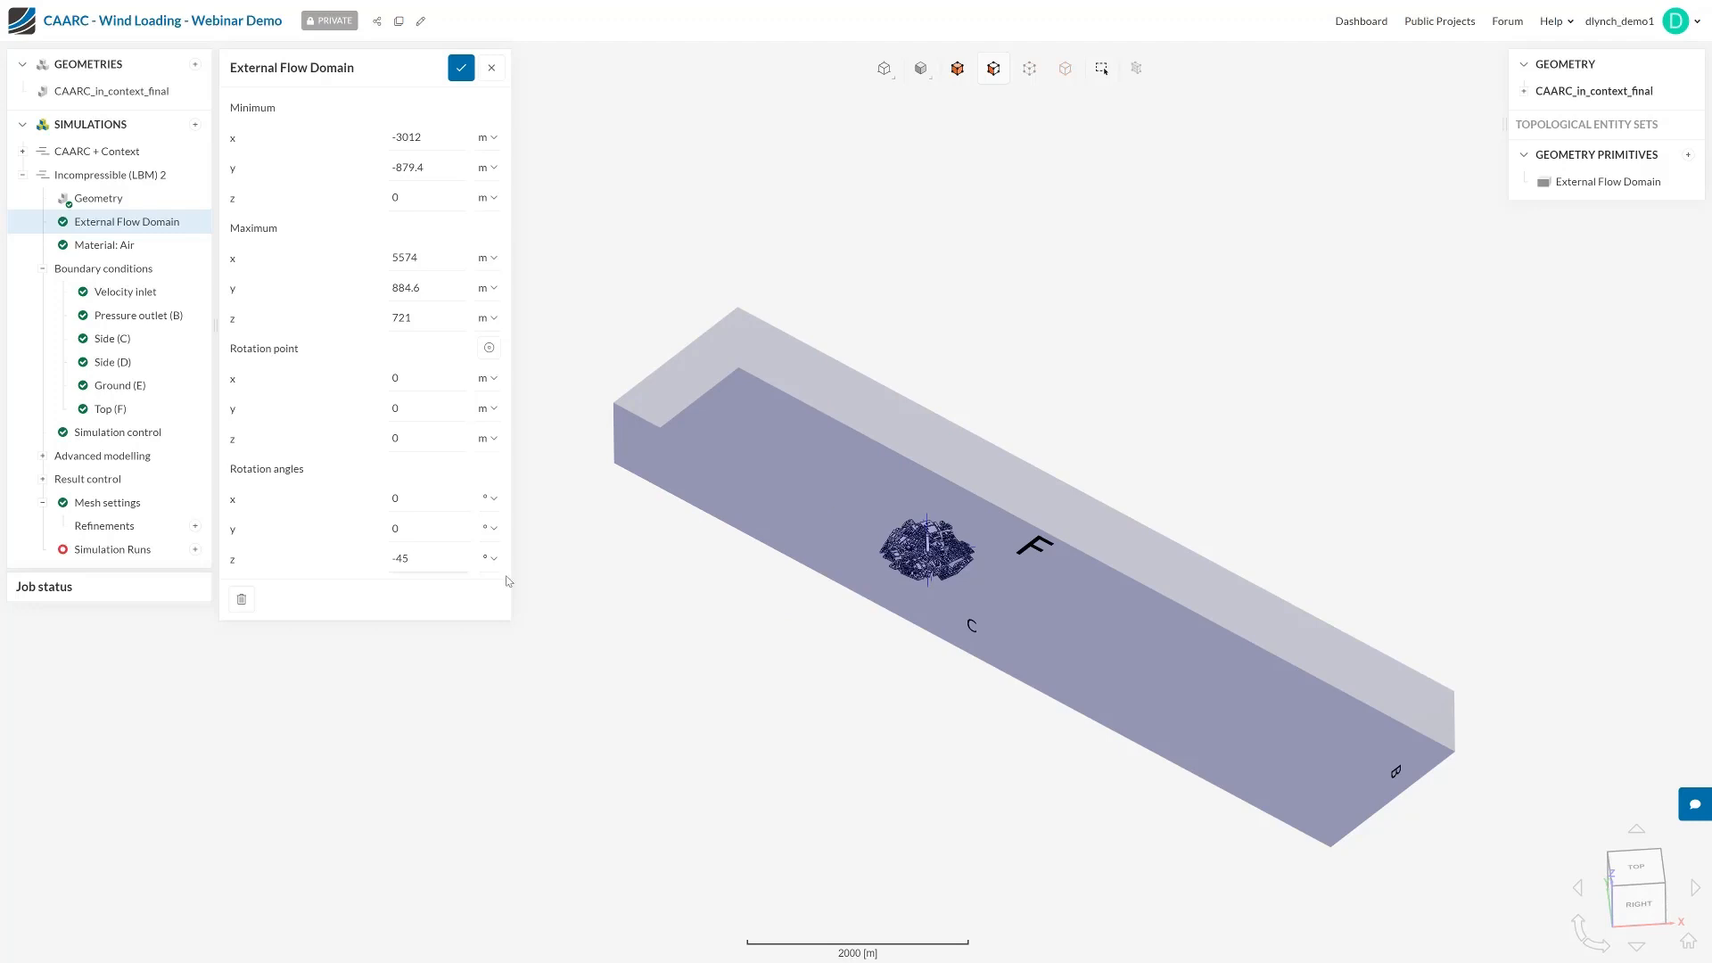
left_click(462, 69)
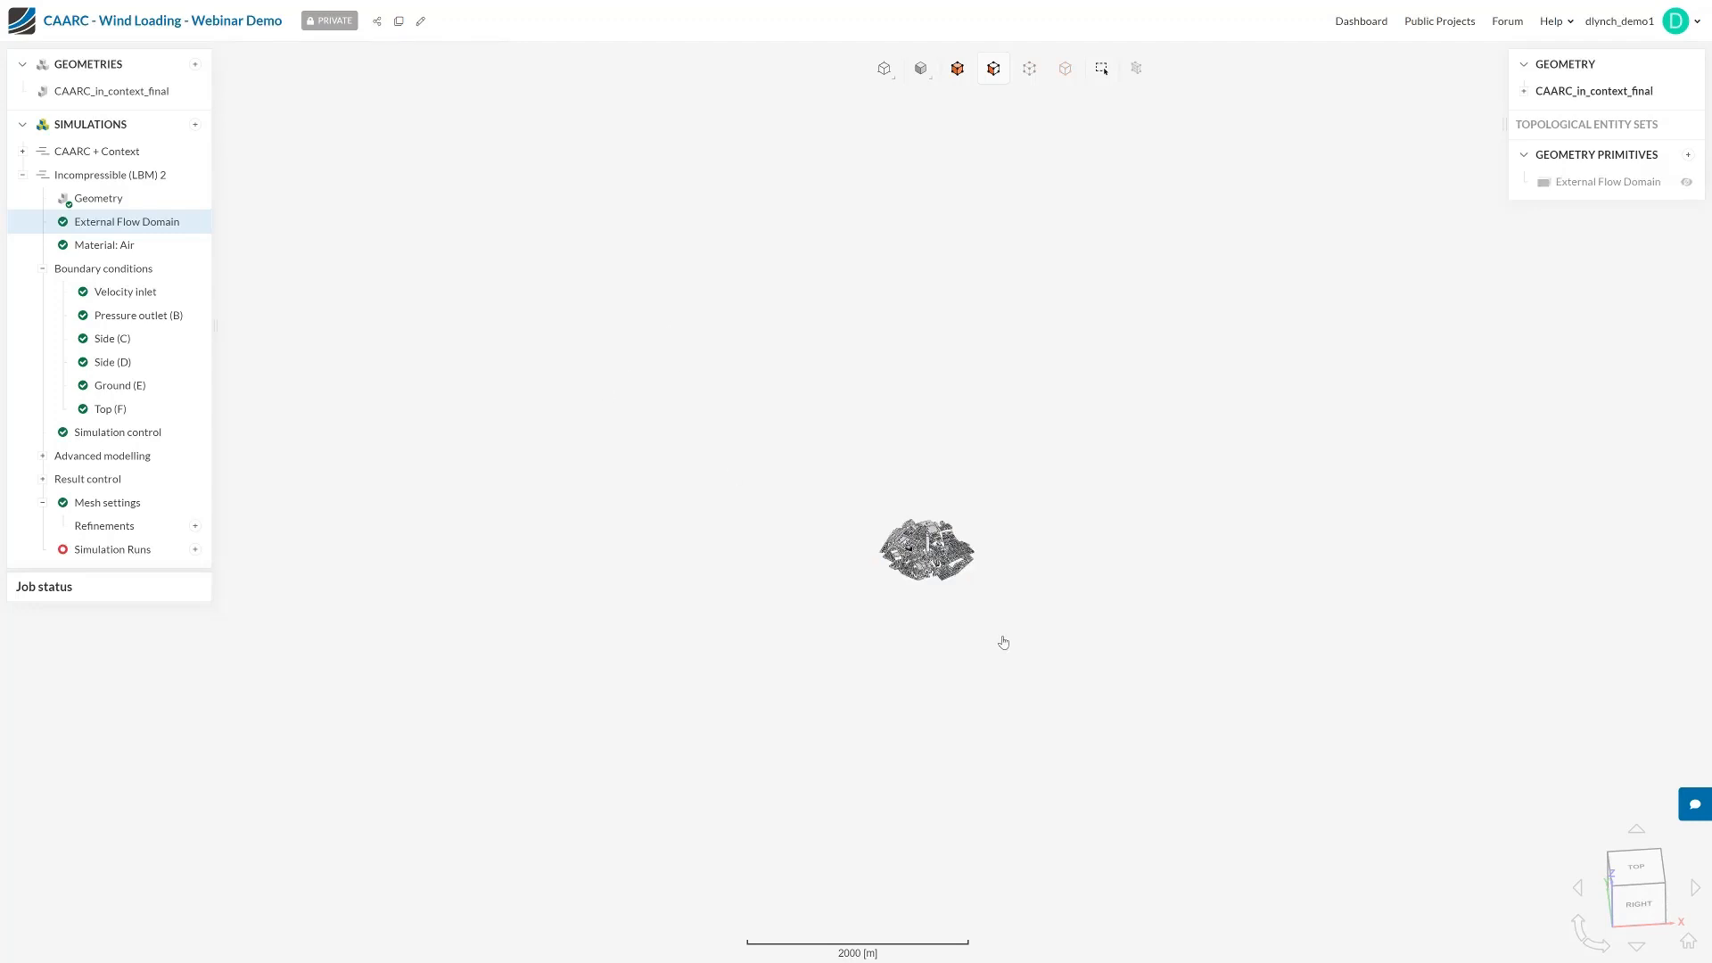
Open the velocity inlet boundary condition and check its table input for a height-dependent velocity without applying one
scroll(1031, 650, "up", 2)
scroll(895, 499, "up", 7)
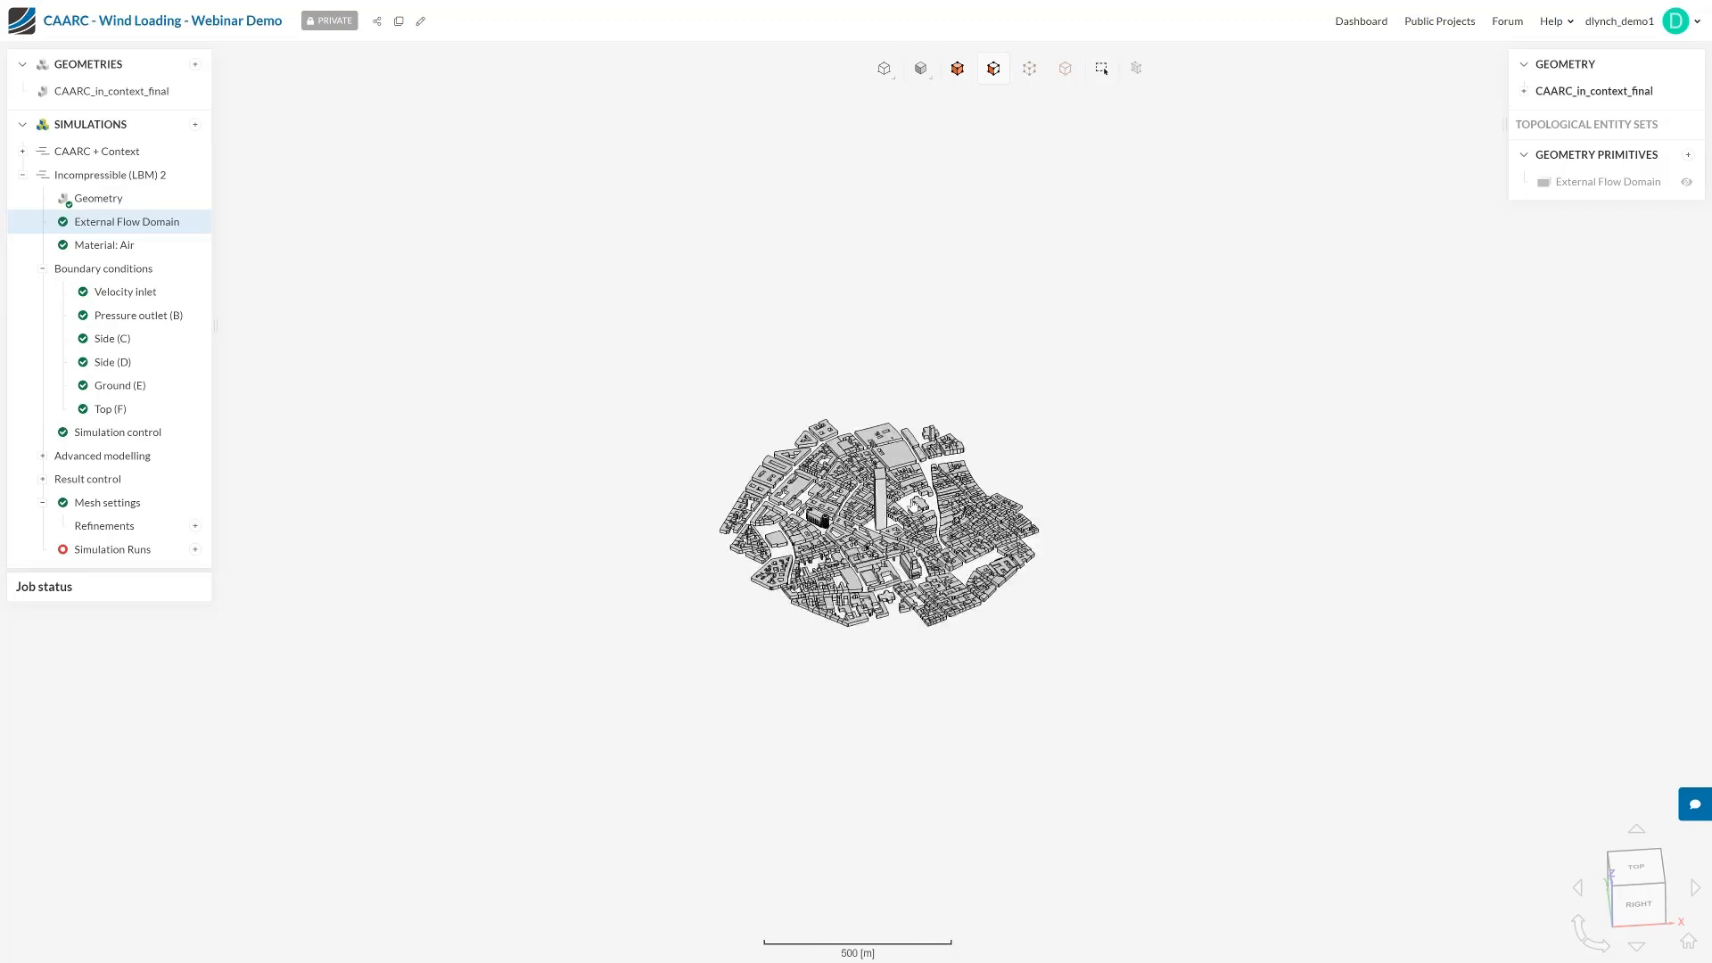
left_click(132, 295)
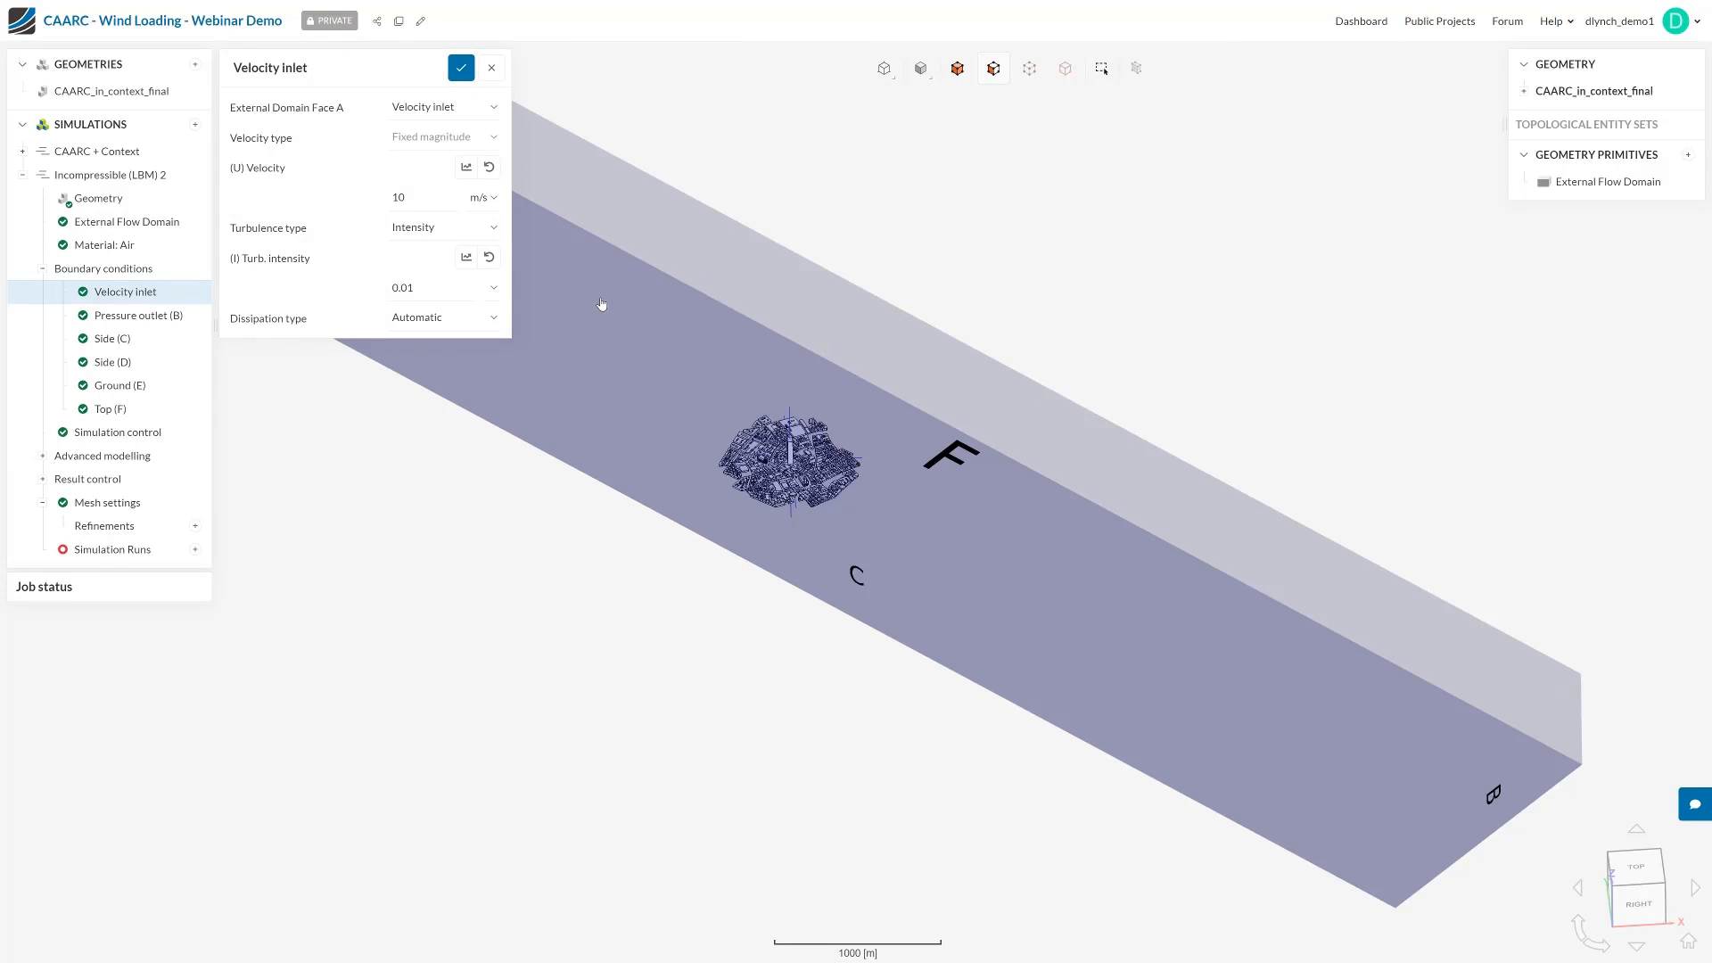
left_click(464, 170)
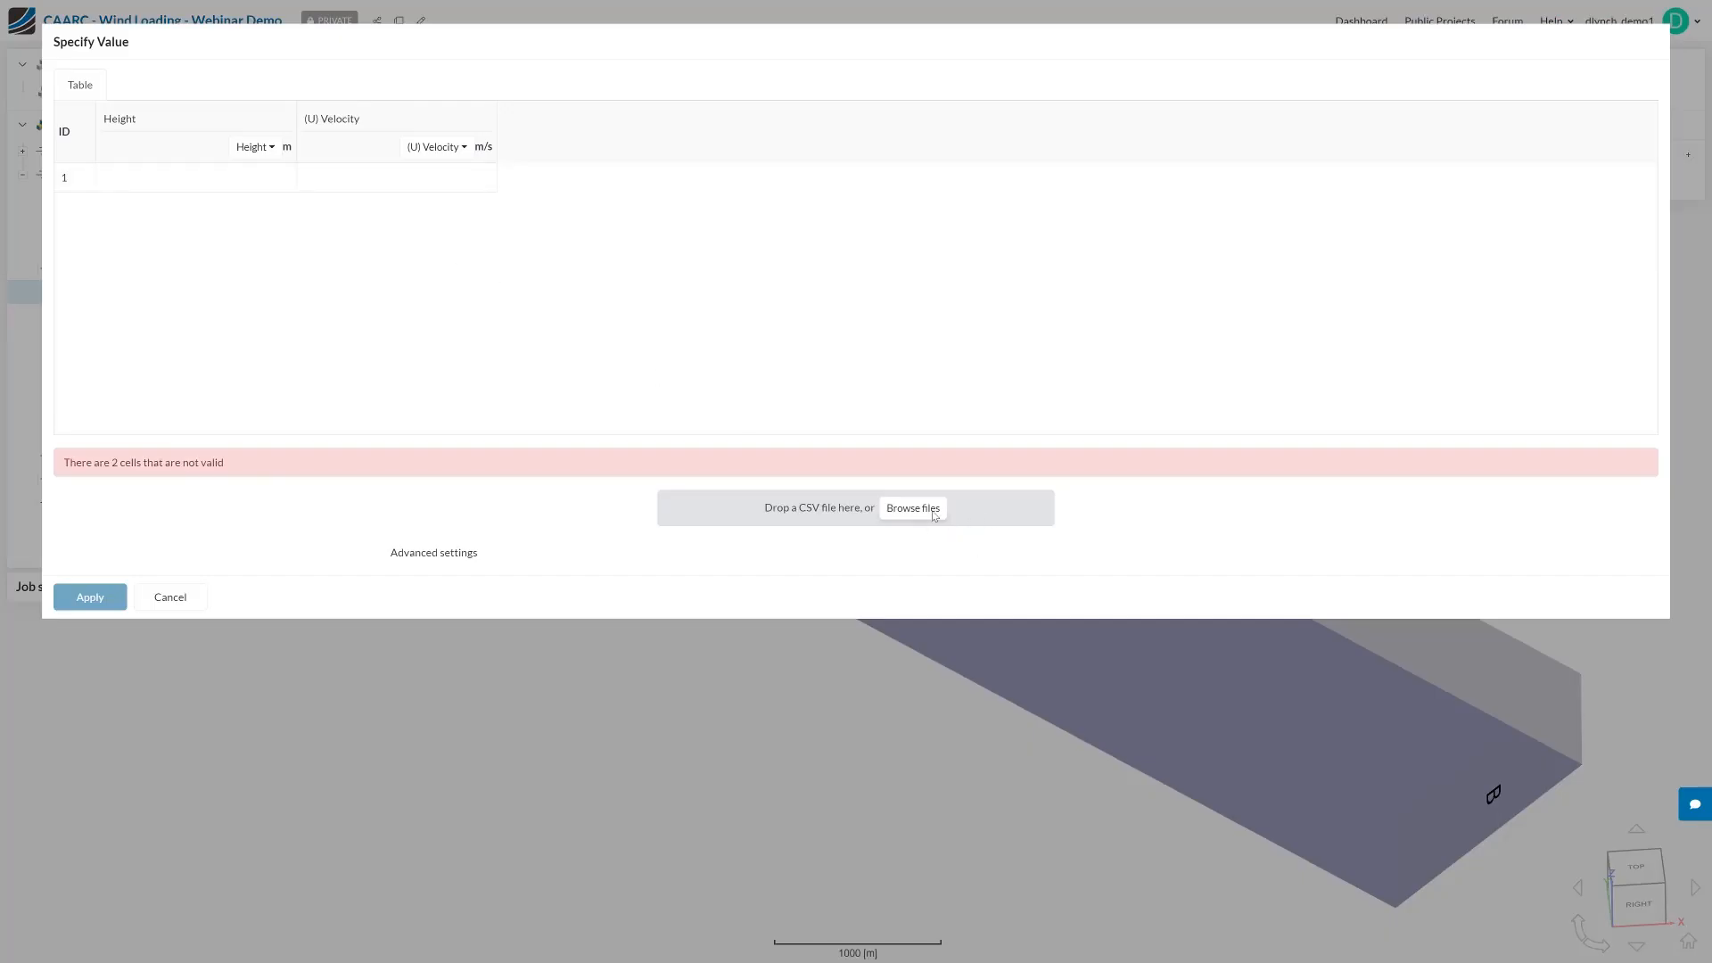
left_click(172, 600)
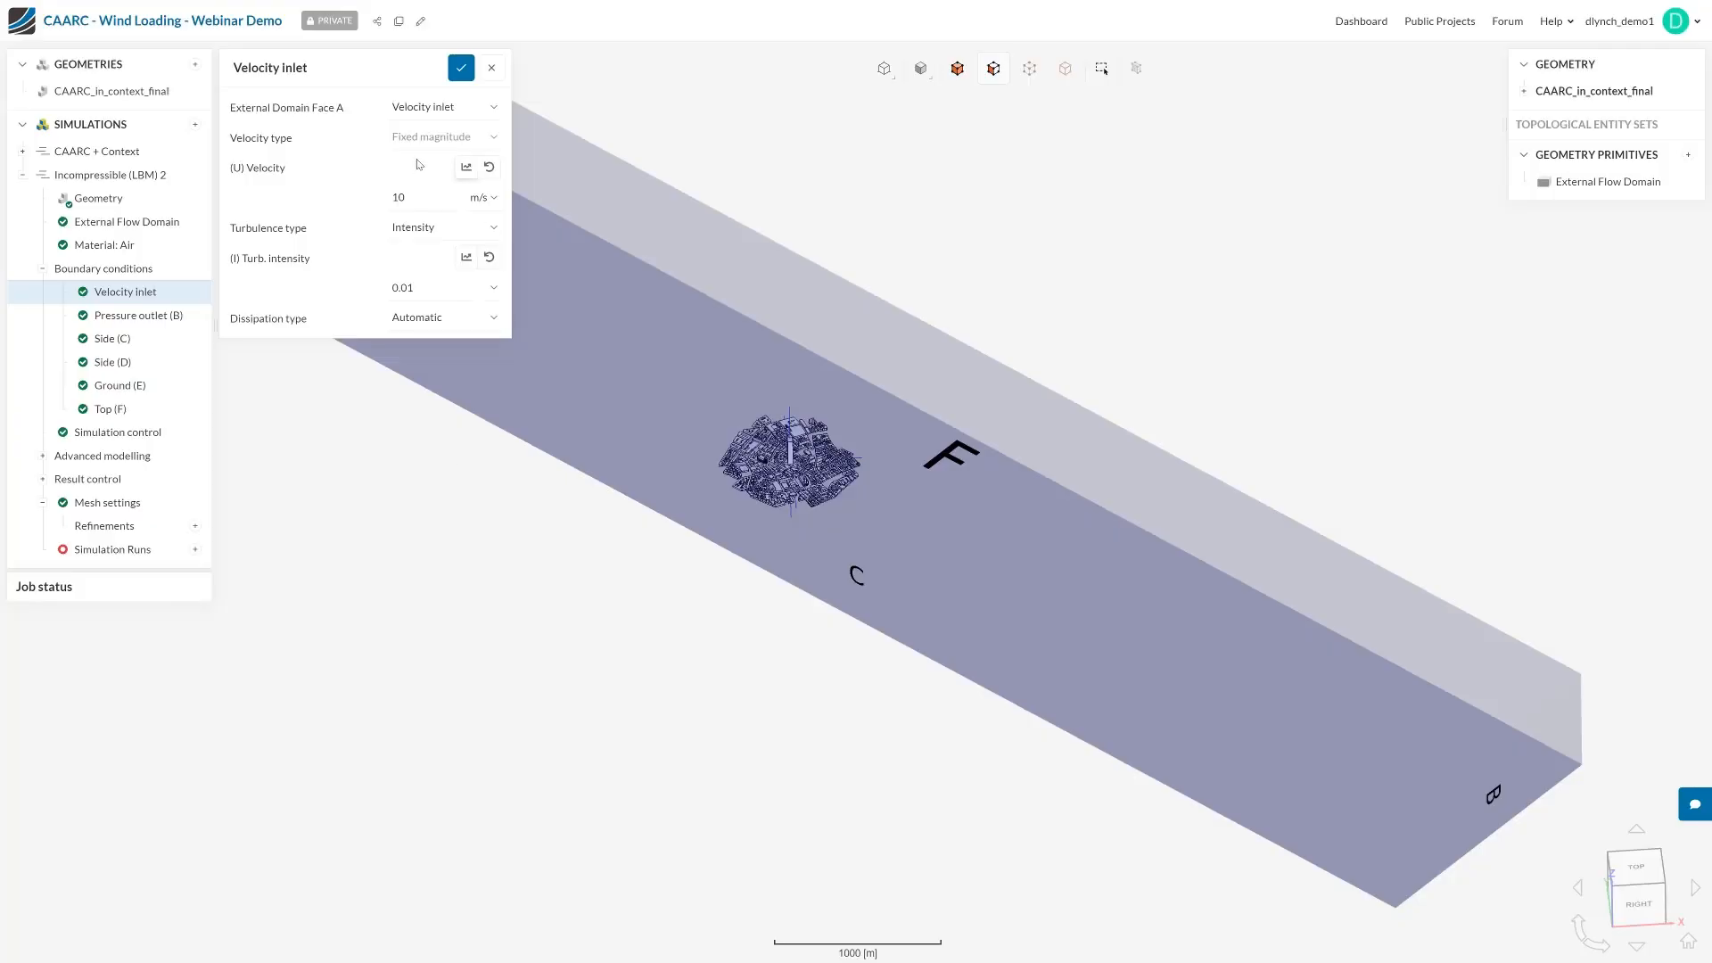
Change the inlet on domain face A to an atmospheric boundary layer inlet with a ground roughness of 0.5 m
left_click(448, 113)
left_click(446, 181)
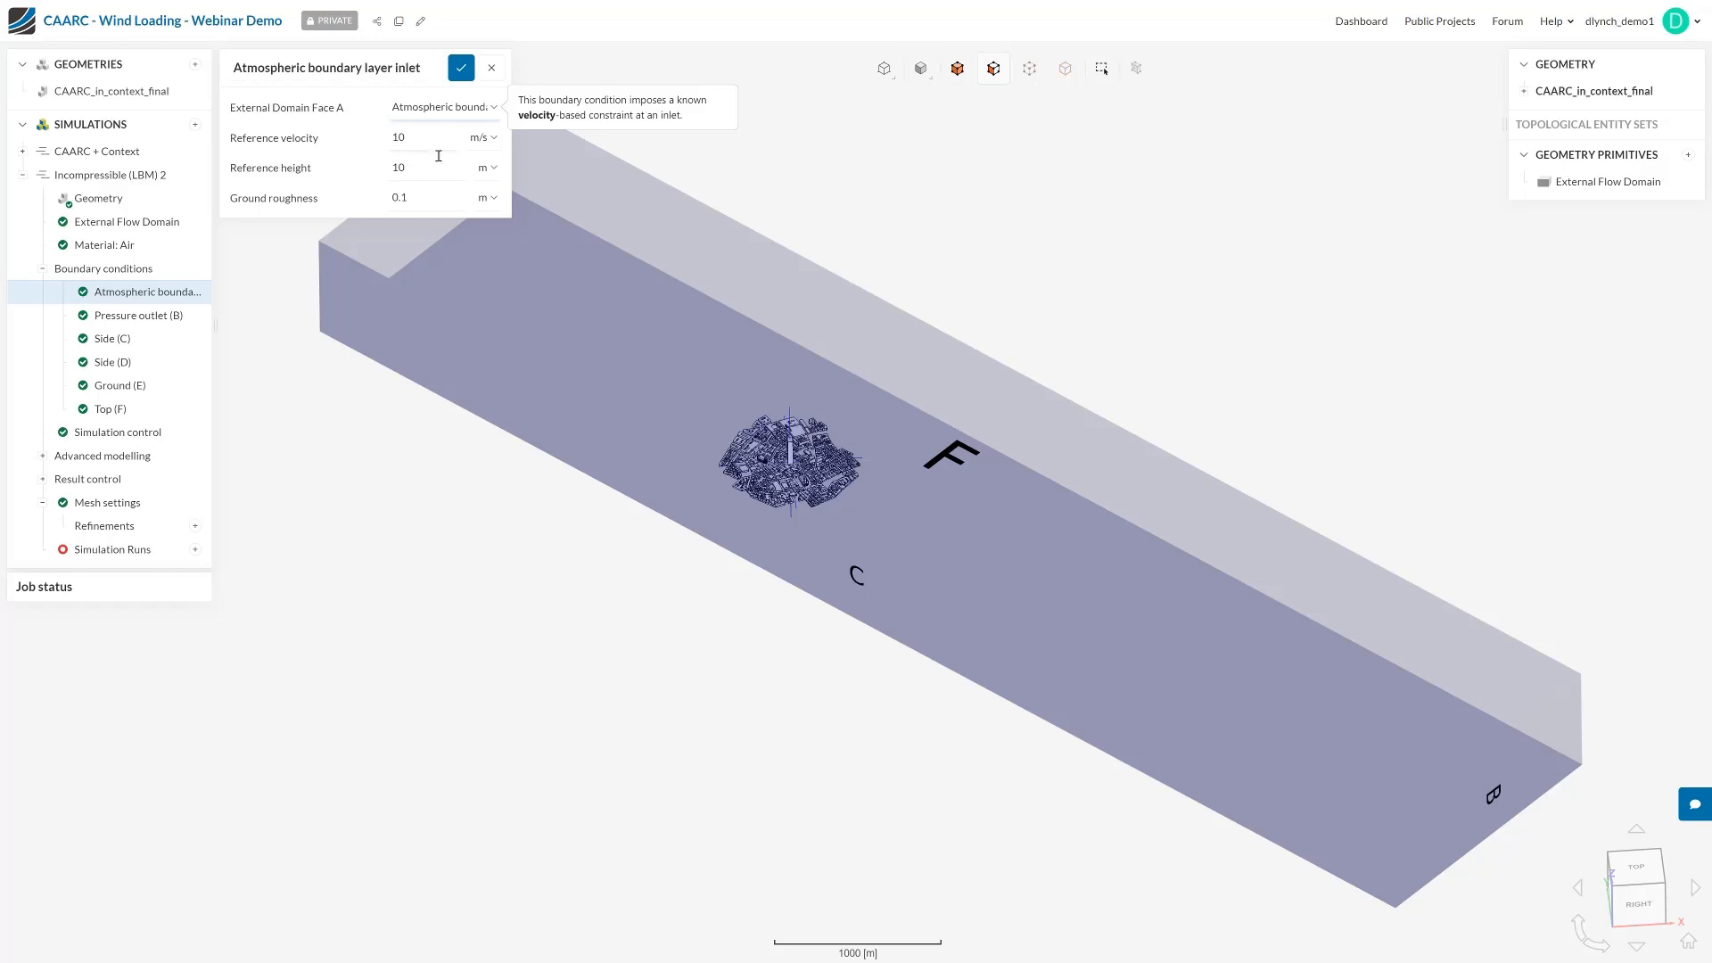
double_click(422, 186)
type("0.5")
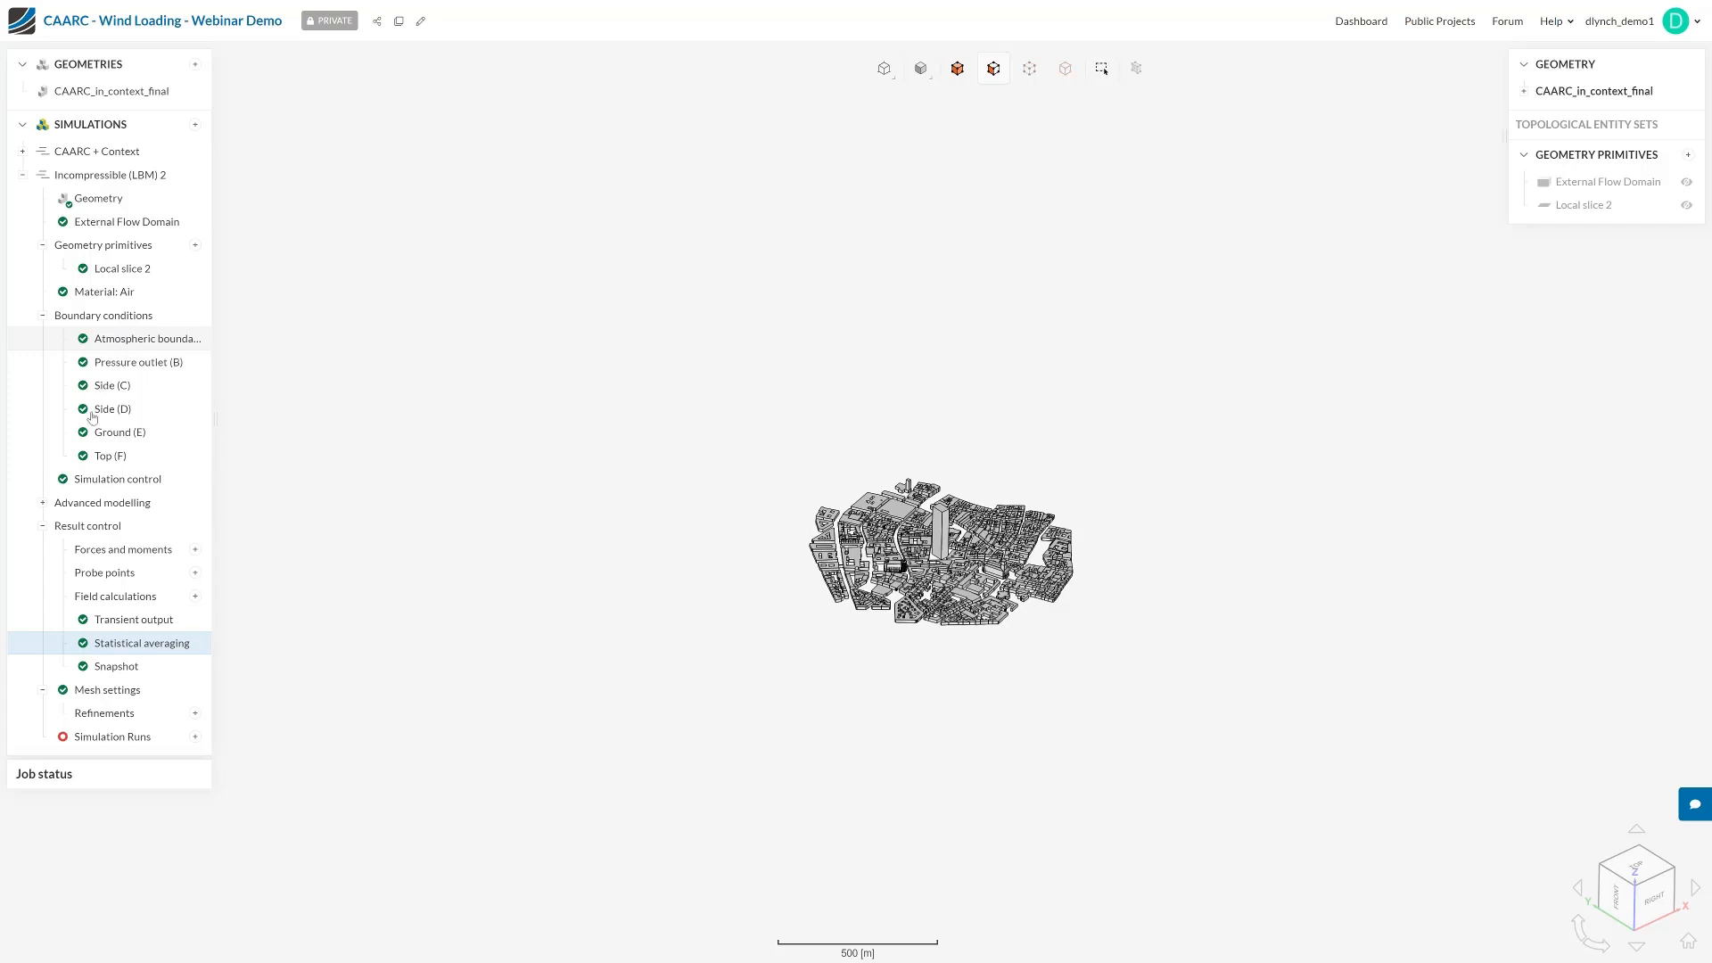
Review and accept the simulation control settings, and start a simulation run named Demo
left_click(118, 479)
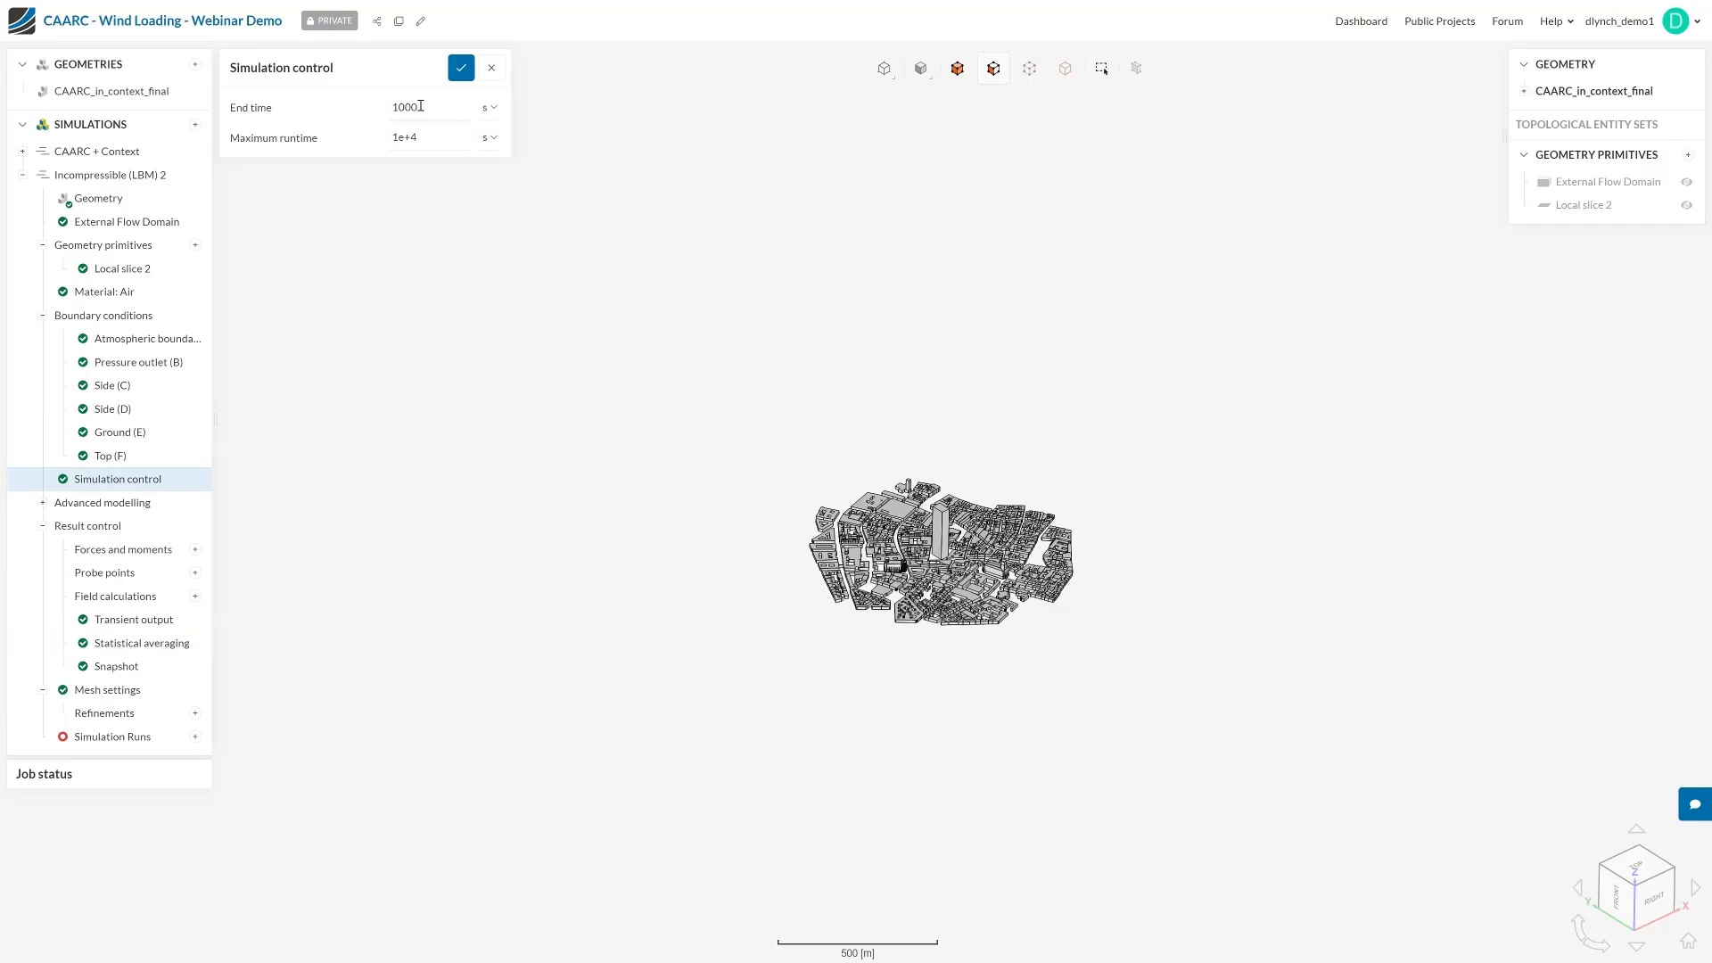
left_click(461, 68)
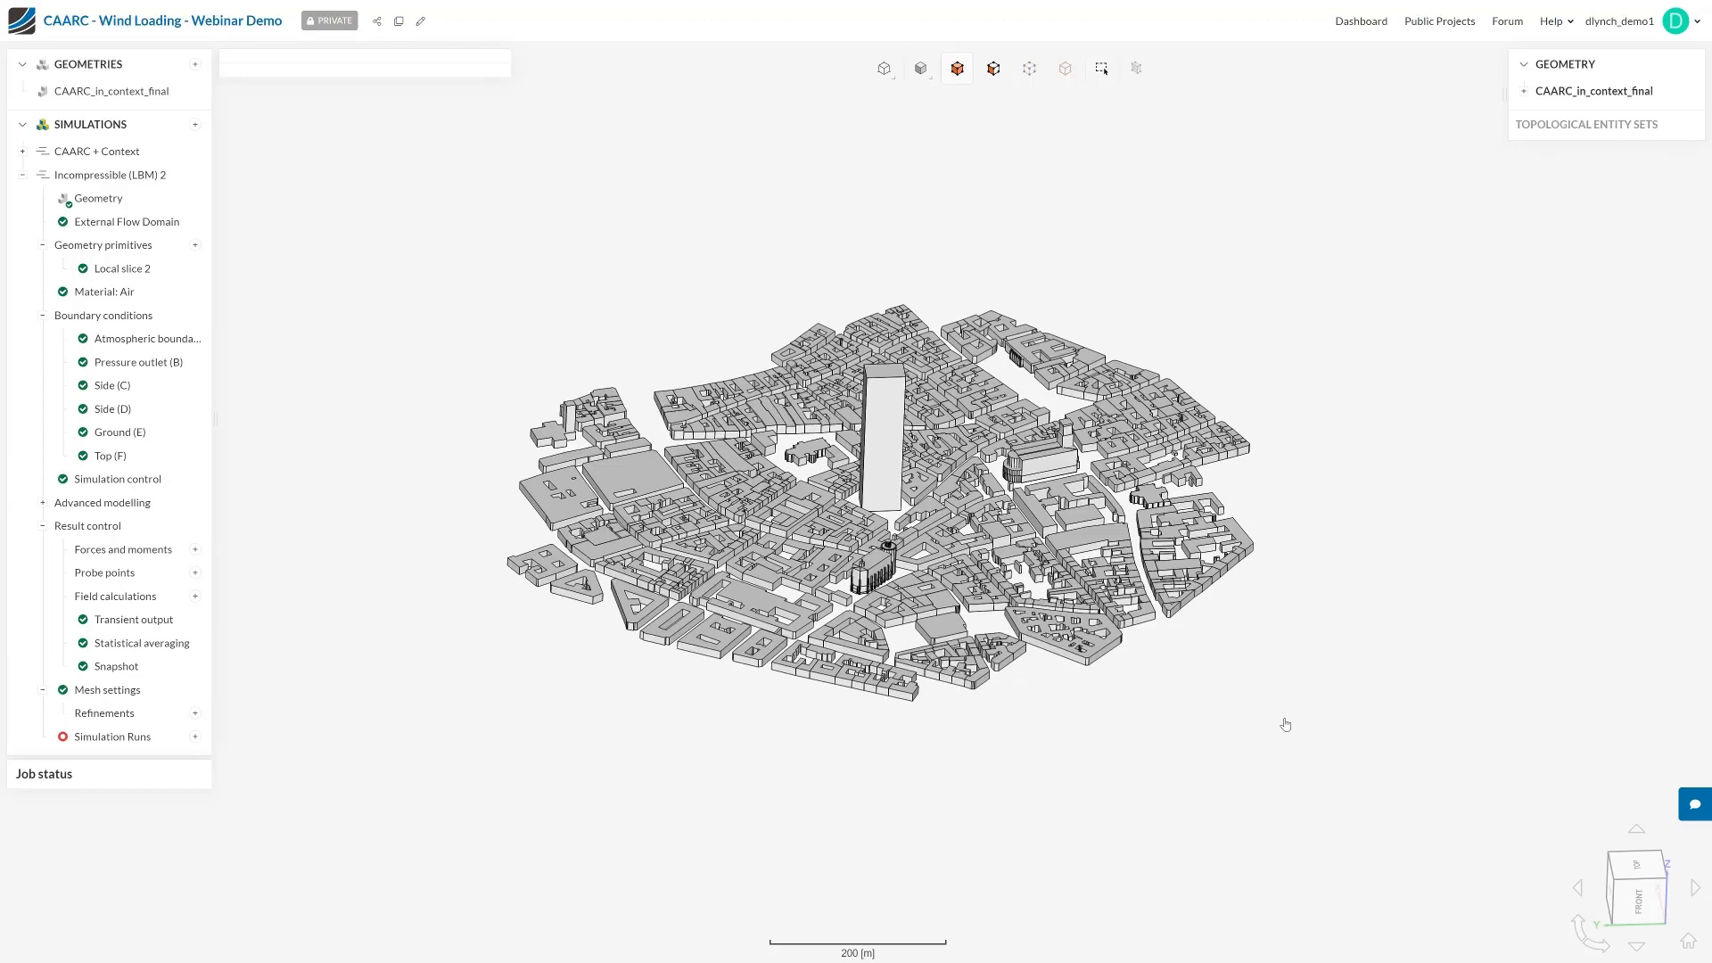
left_click(195, 737)
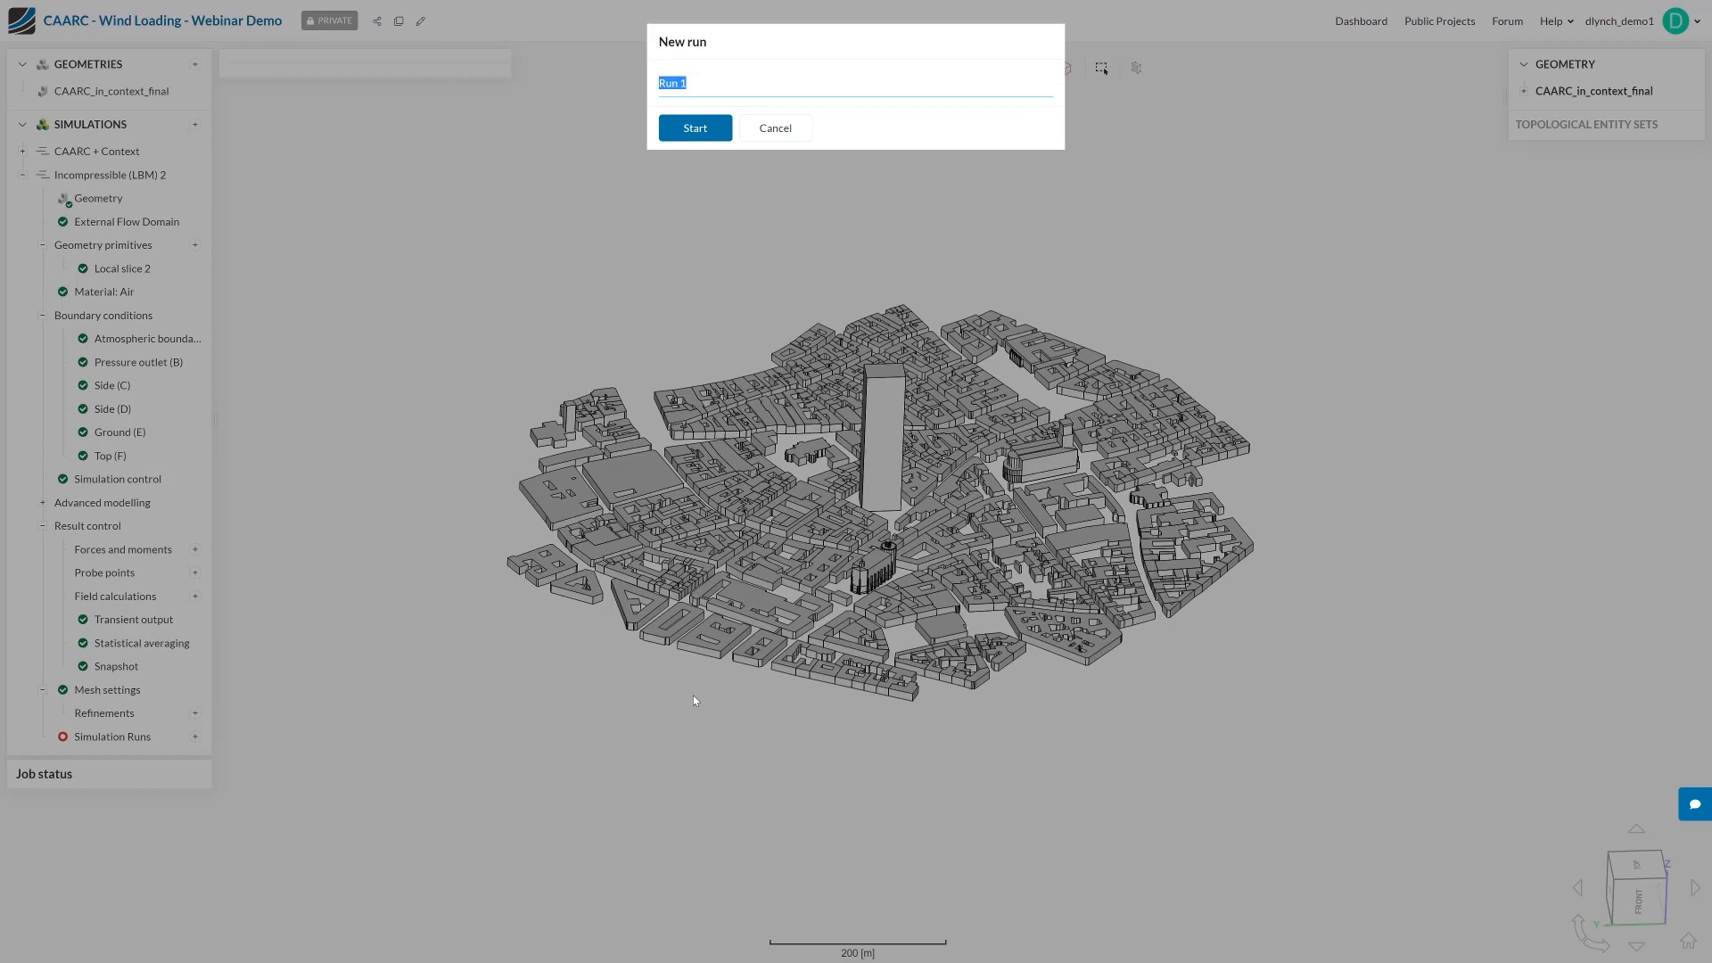
type("Demo")
left_click(709, 133)
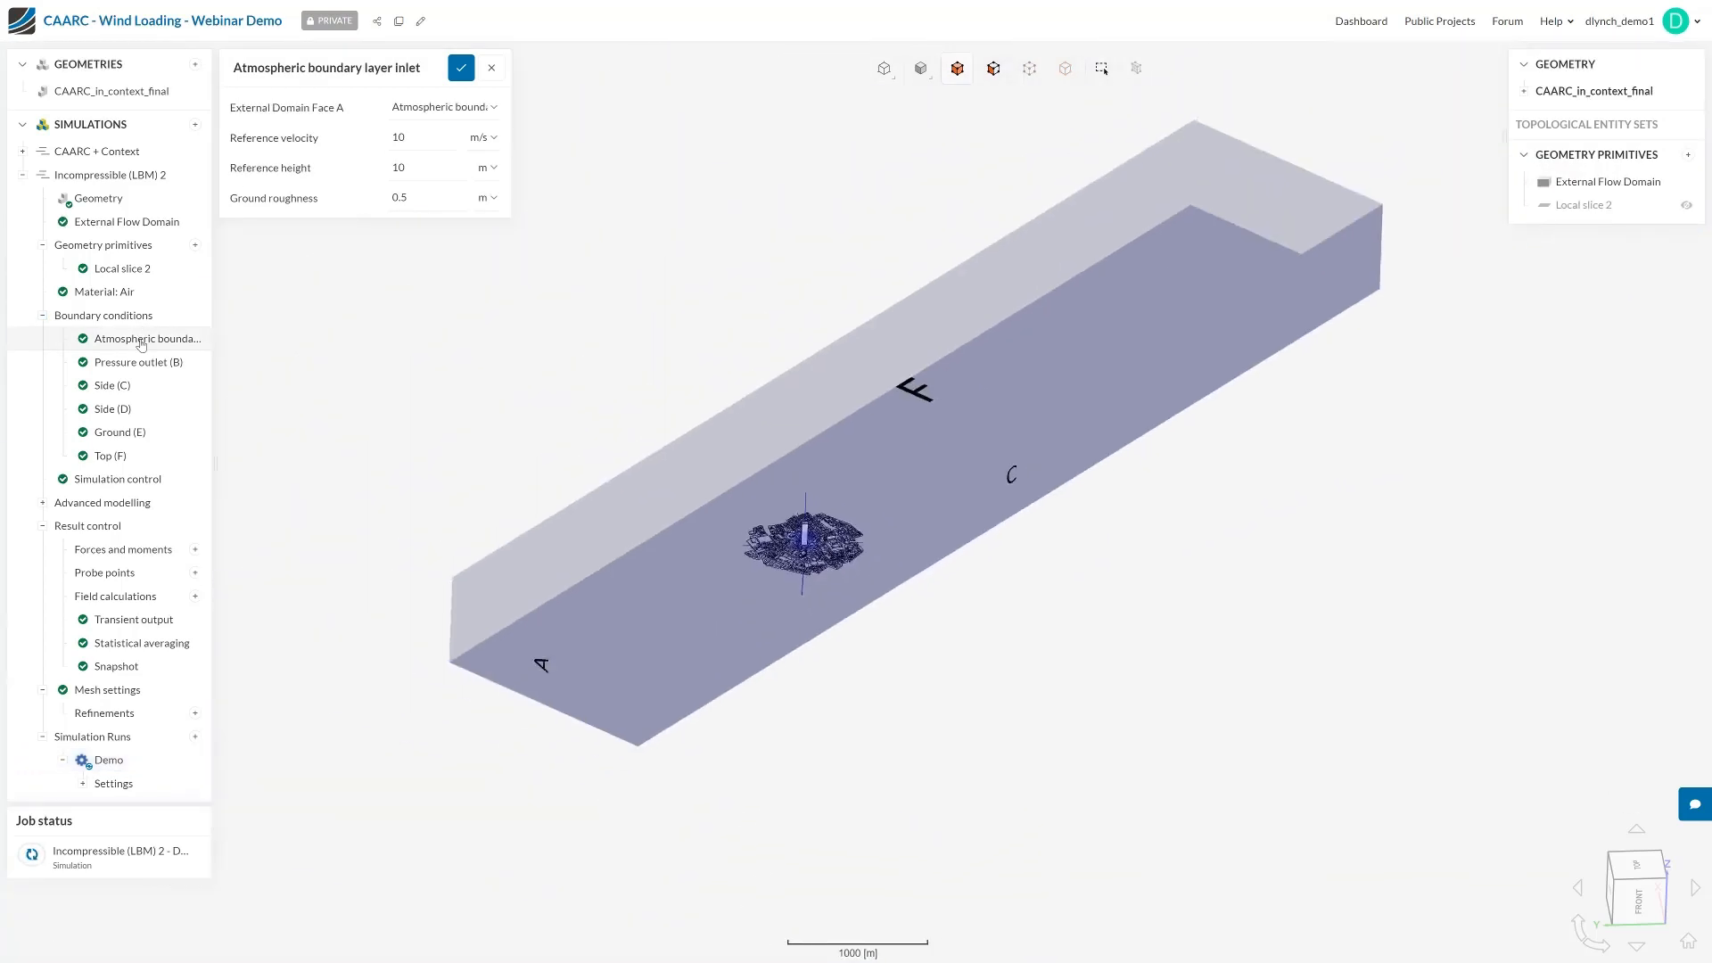
Set the External Flow Domain's z rotation angle to 0° and save it for another wind direction
left_click(127, 221)
triple_click(419, 558)
type("0")
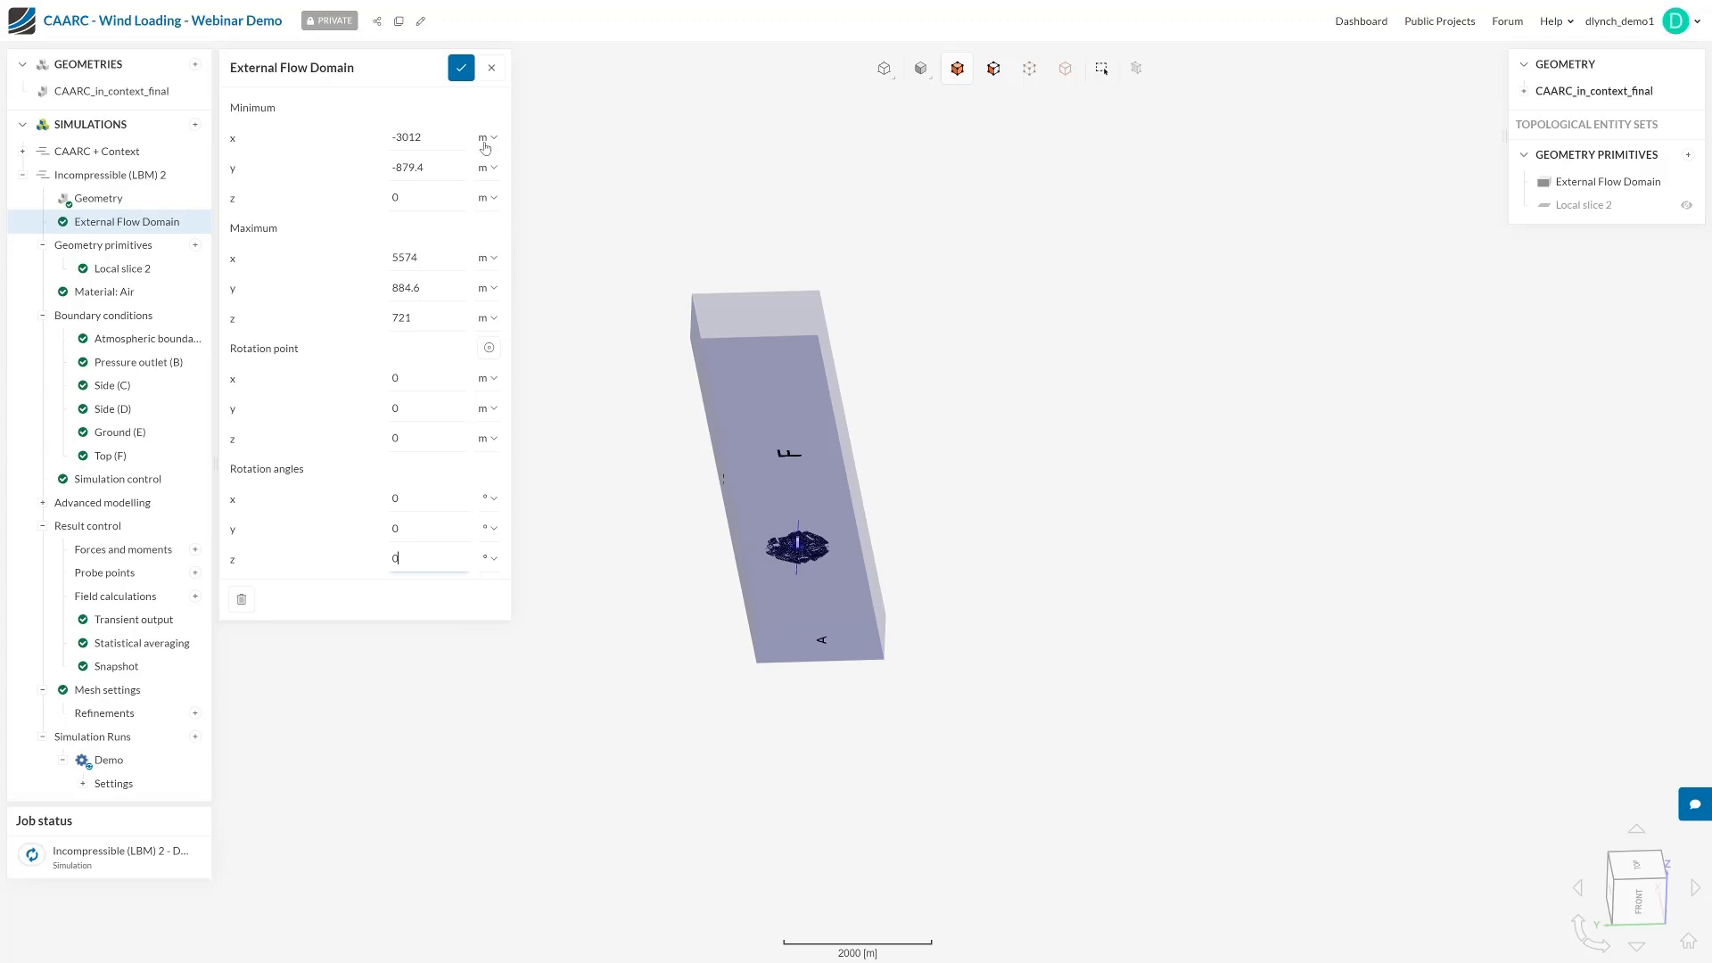
left_click(462, 68)
Start a new simulation run named Demo North
left_click(195, 739)
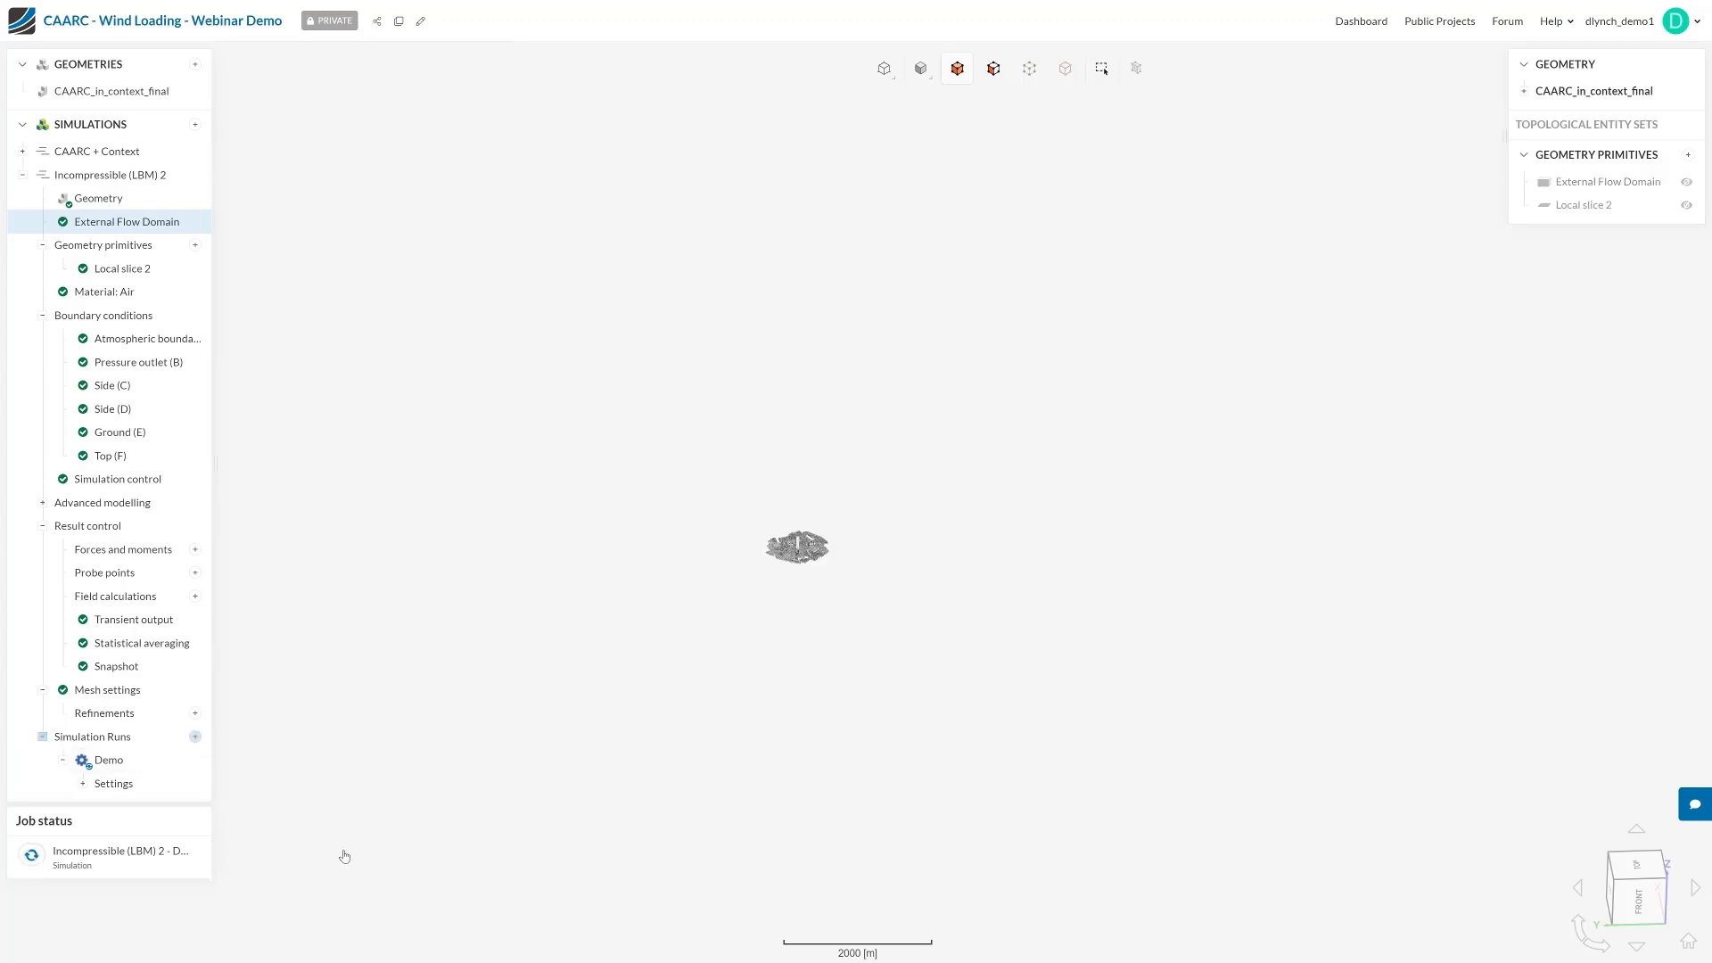
type("Demo North")
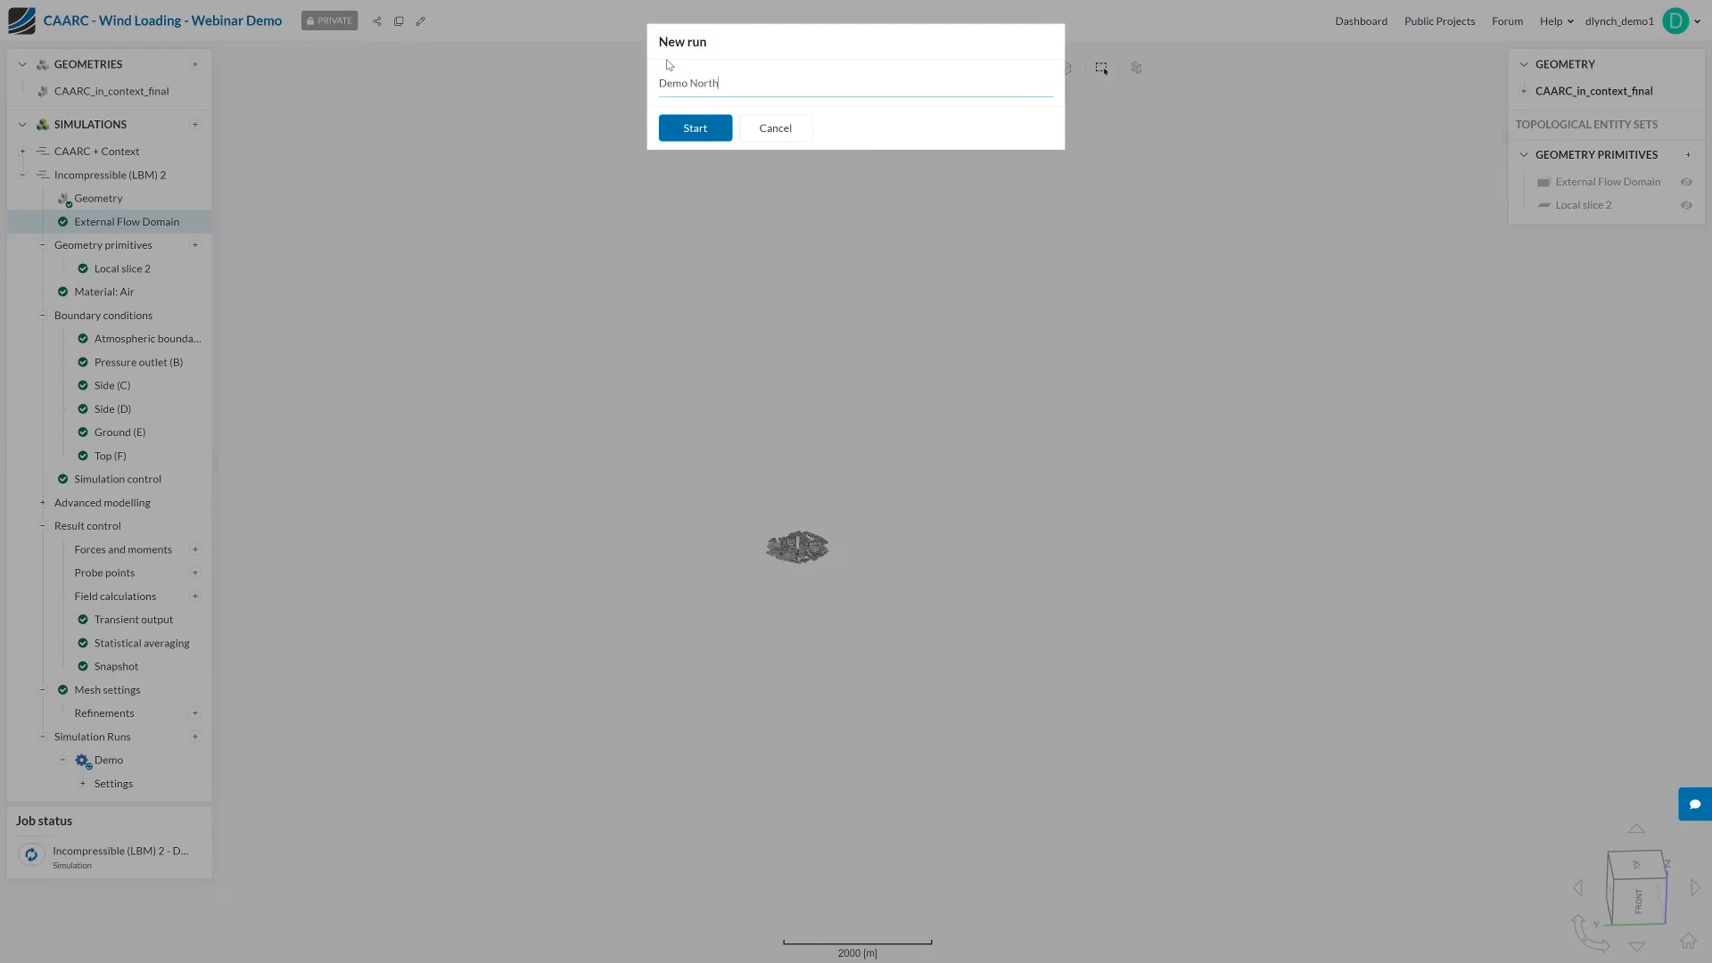
left_click(718, 128)
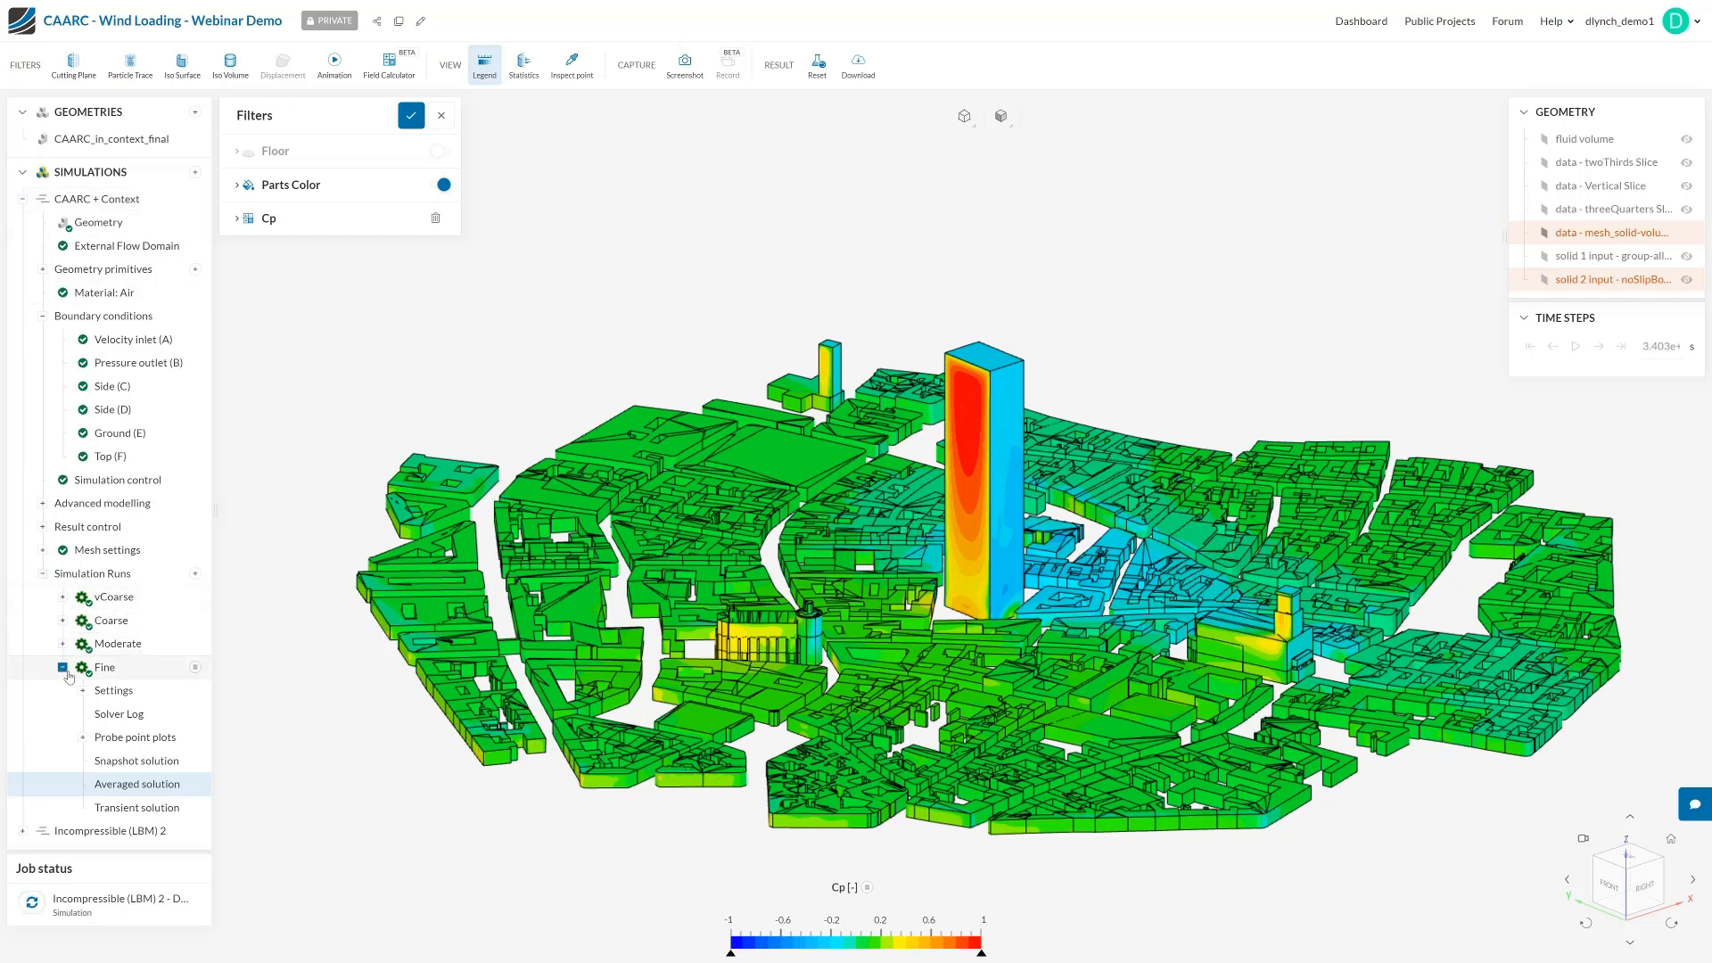
Examine the Fine run's averaged solution: the Cp formula, the Cp distribution around the tower, and the available result fields
left_click(138, 785)
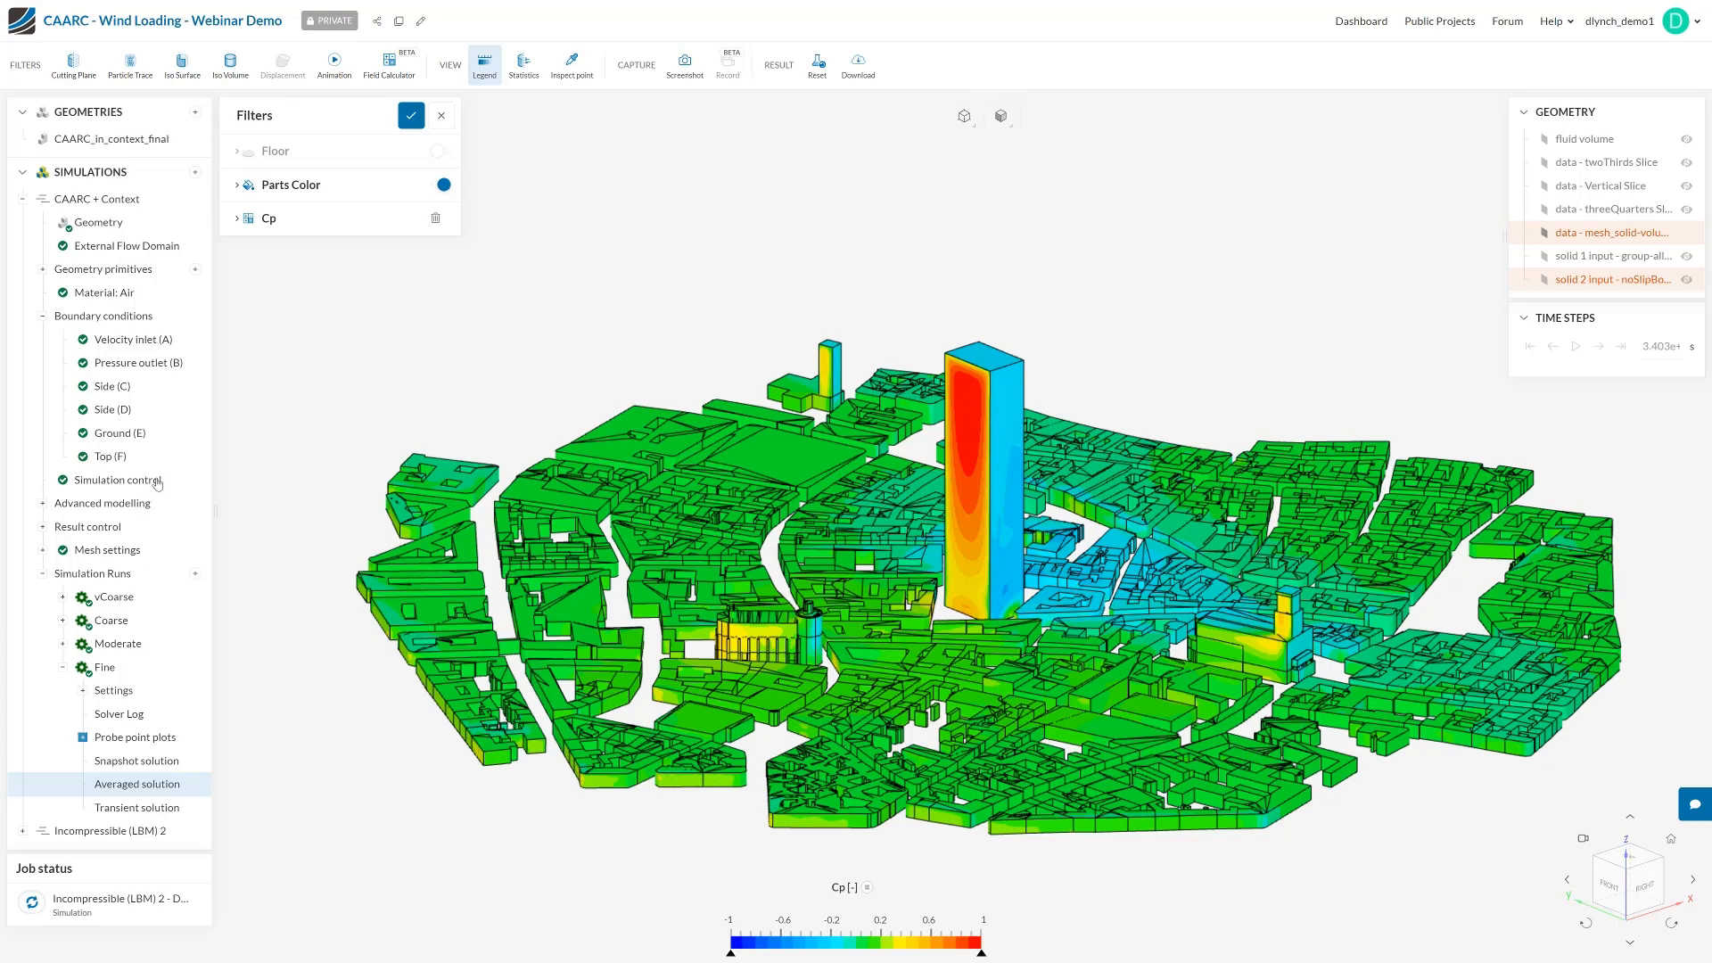
left_click(315, 230)
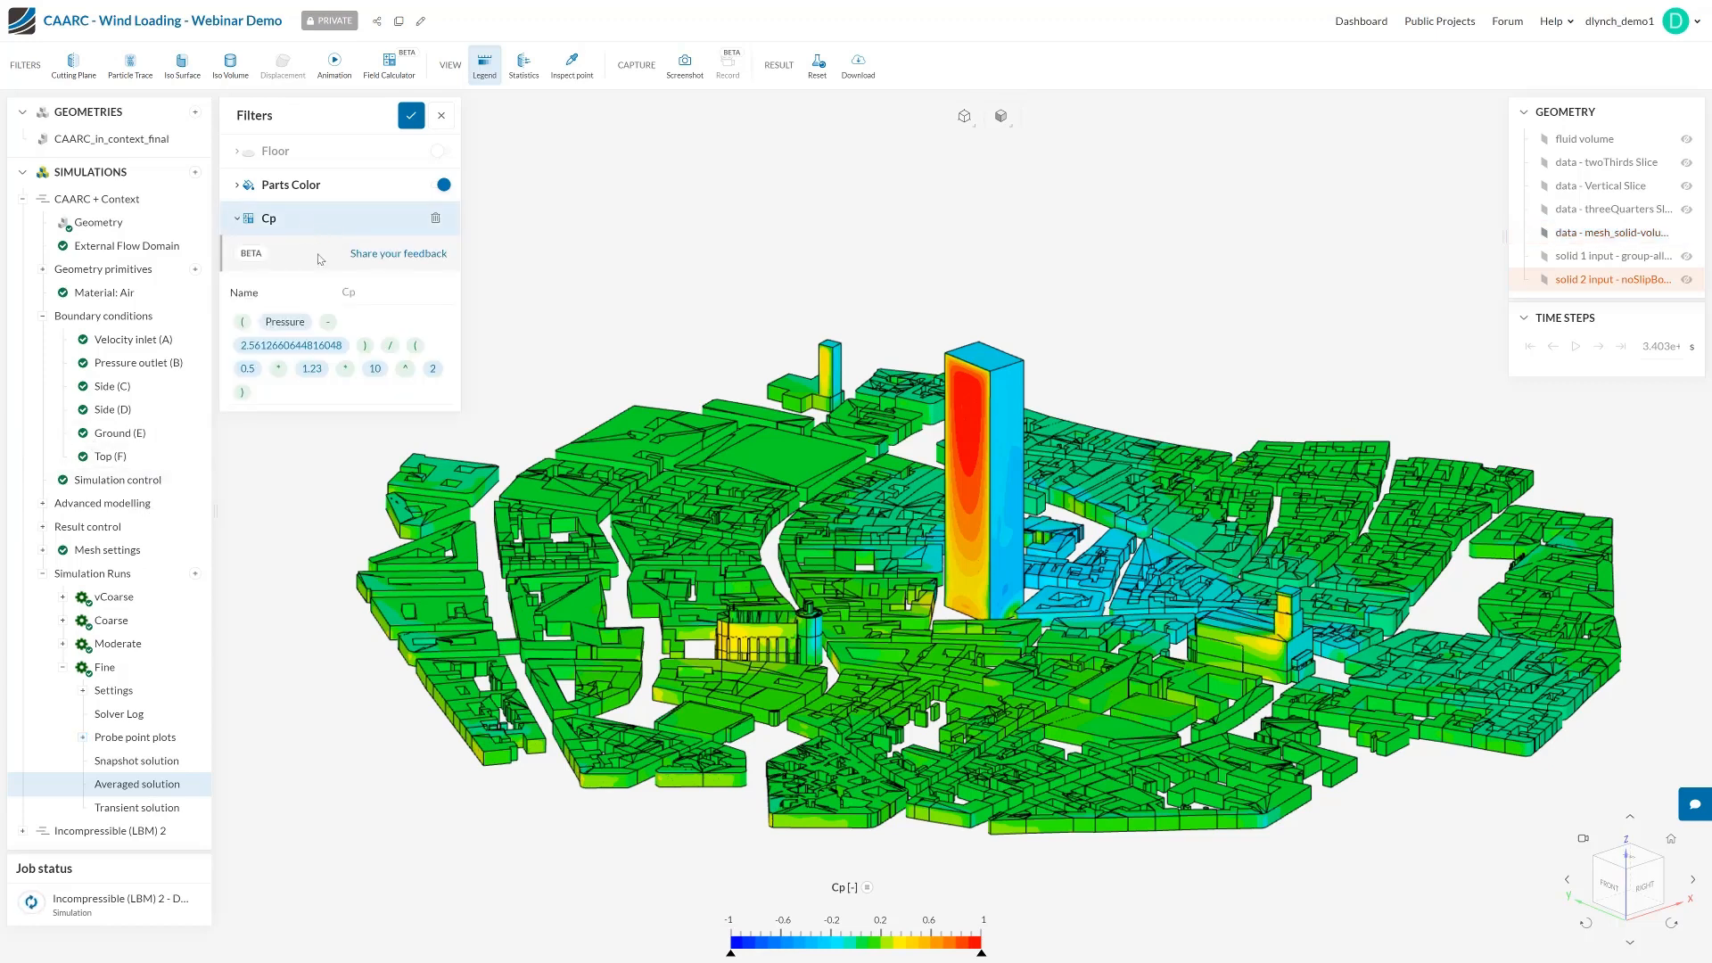
left_click(267, 225)
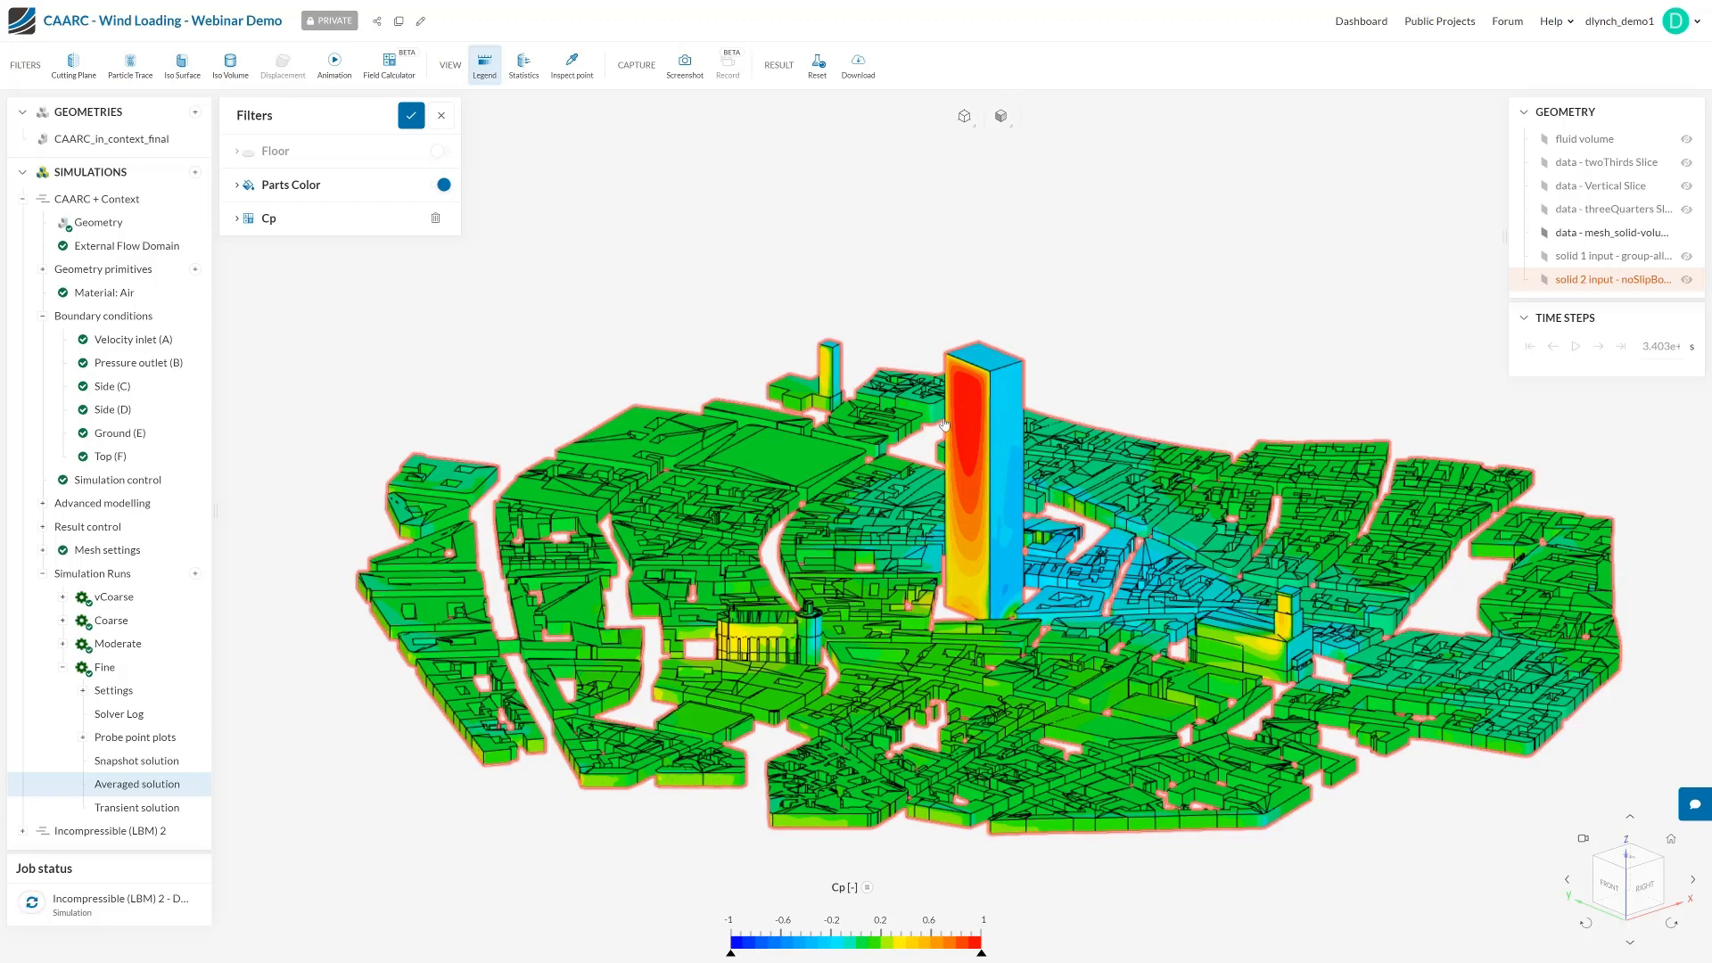
left_click_drag(1133, 374, 564, 364)
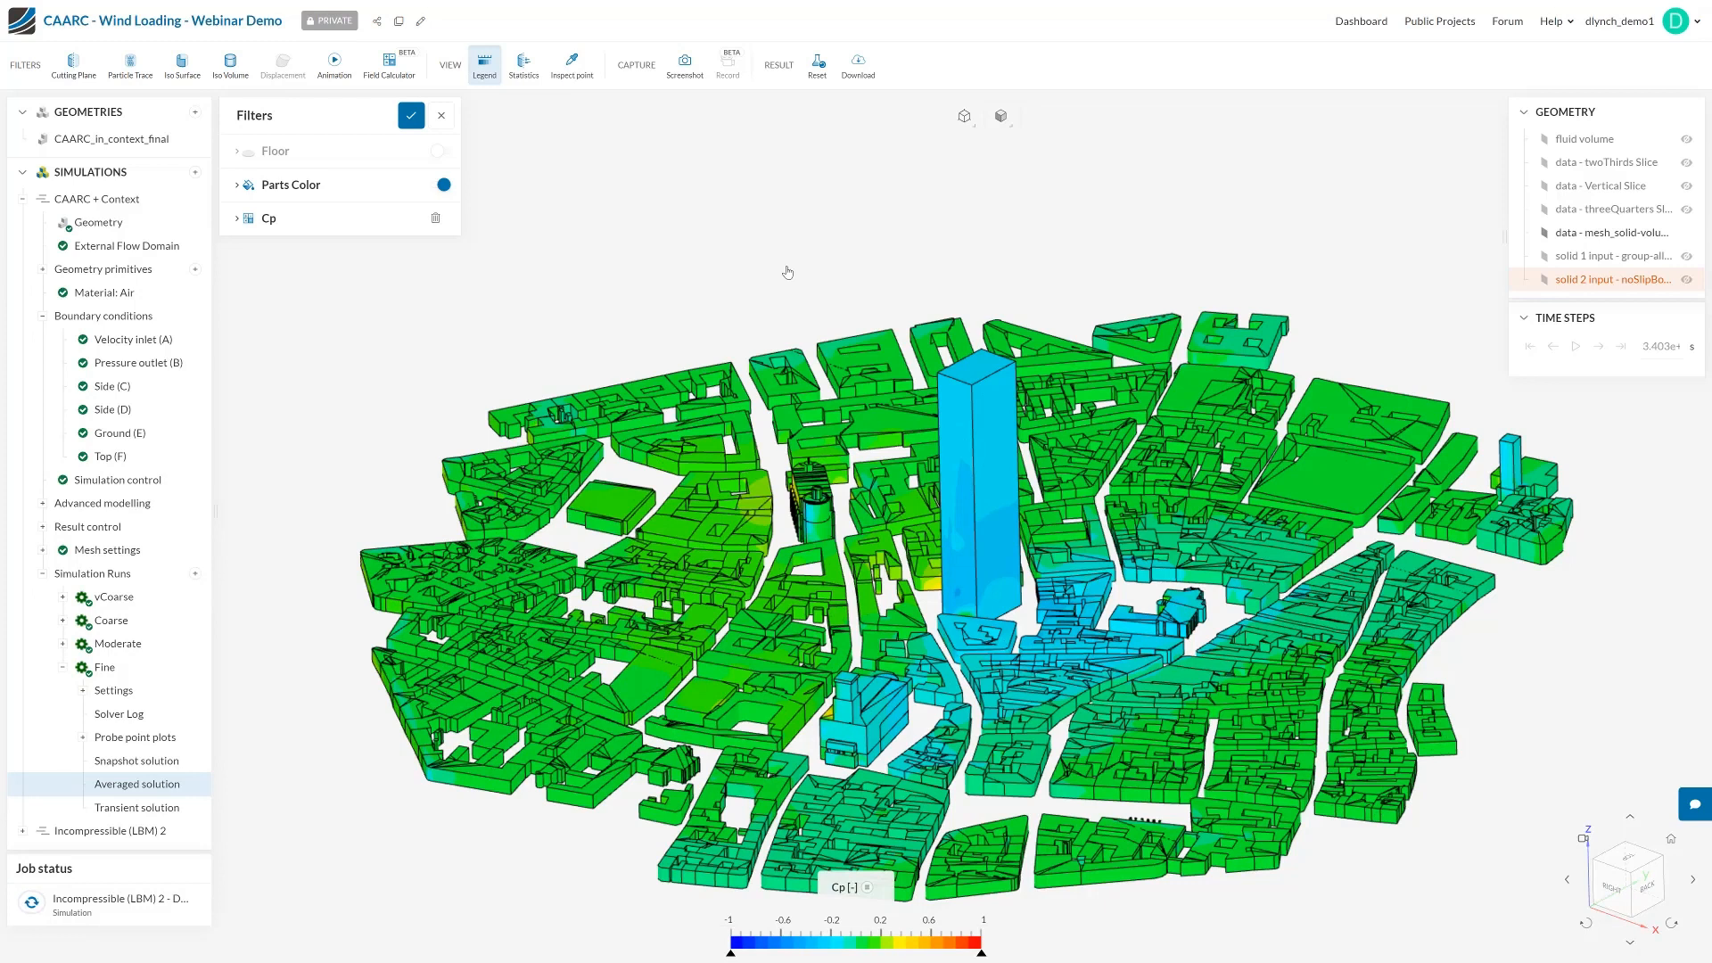
left_click_drag(787, 272, 1431, 363)
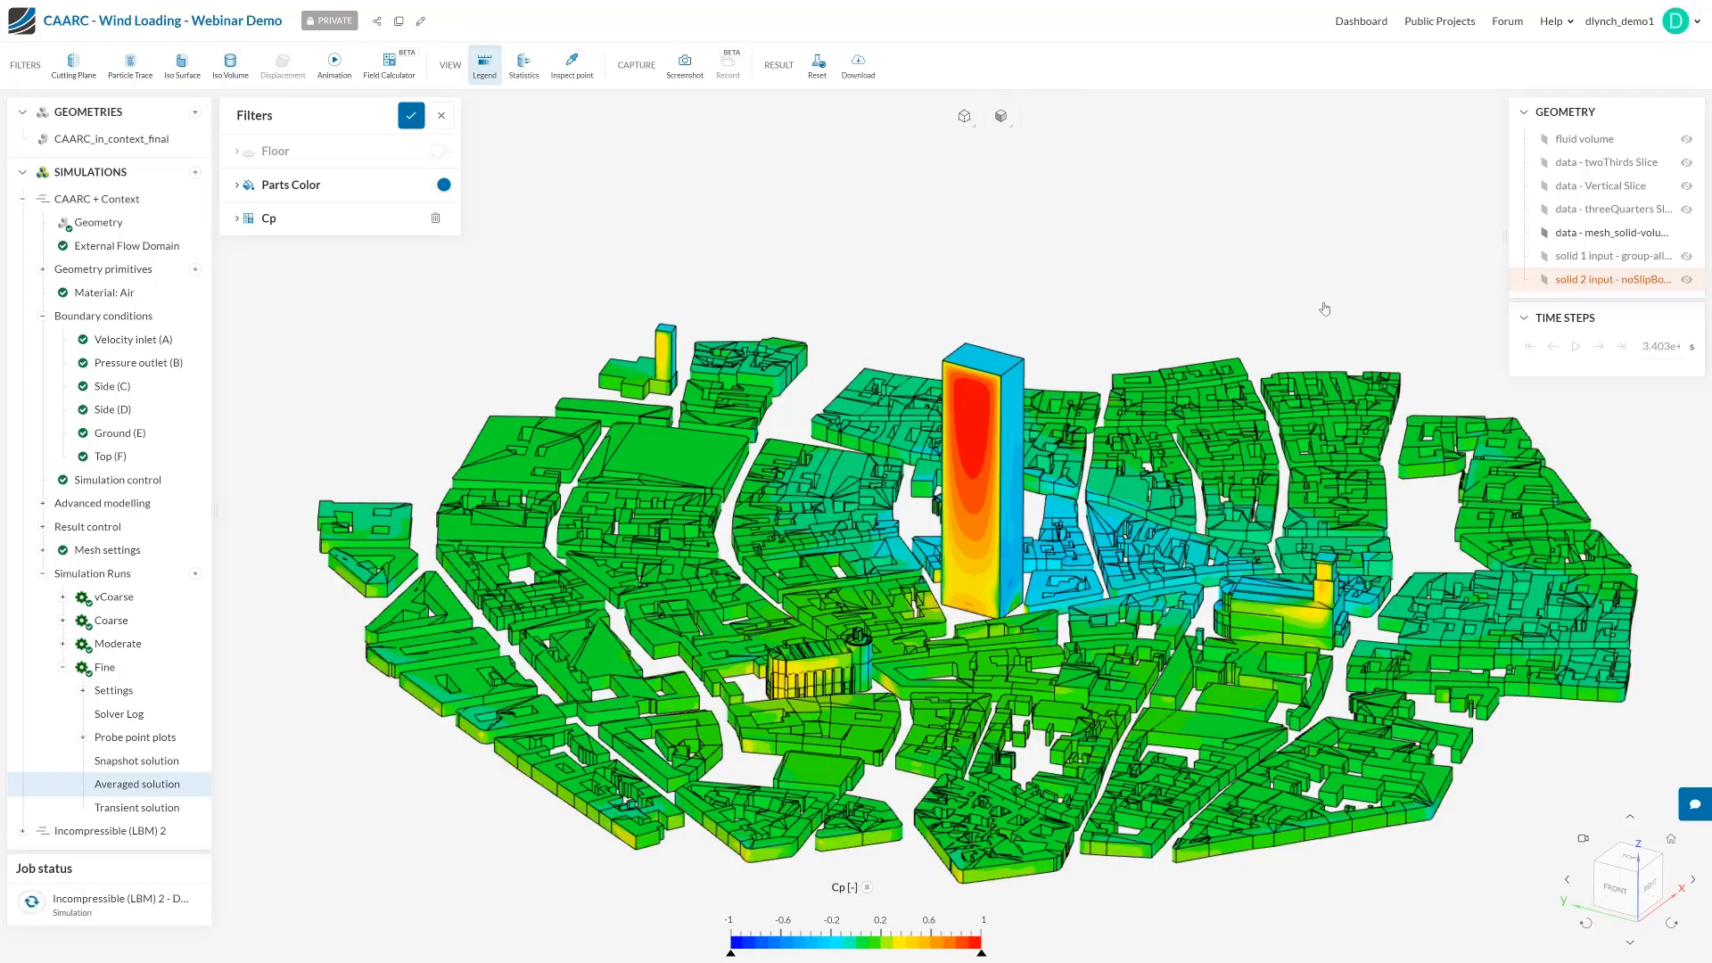
left_click(838, 888)
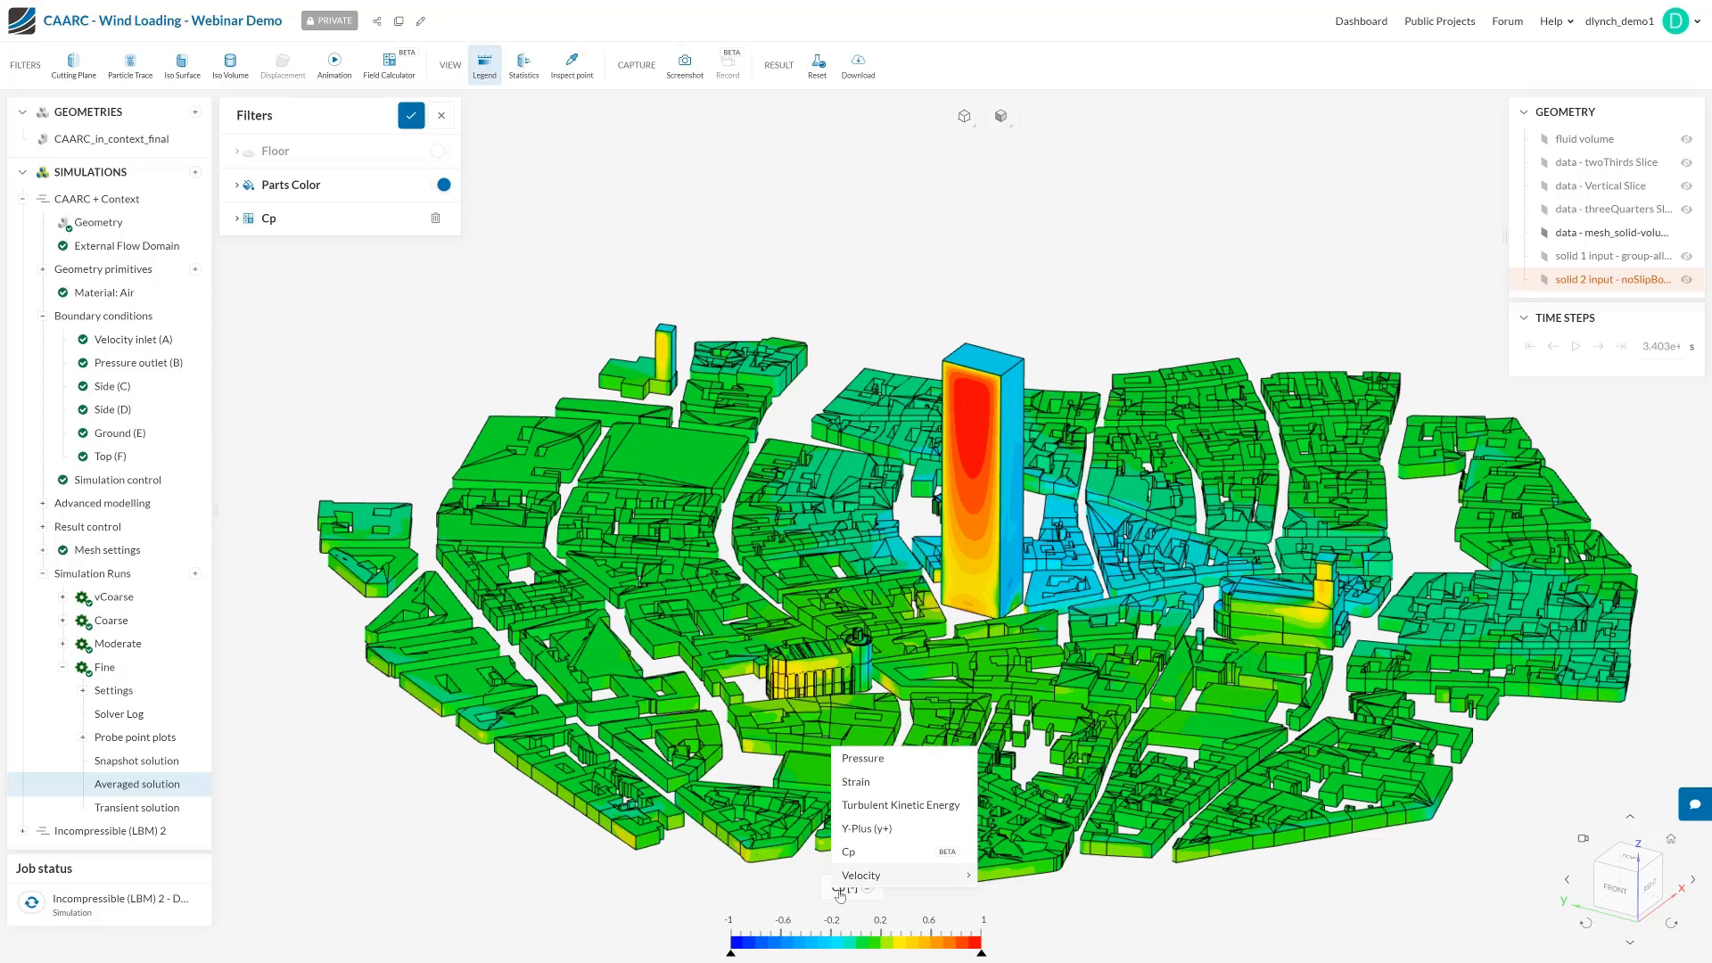
Show the data - Vertical Slice part to view the Cp distribution on the vertical plane through the tower
left_click(711, 884)
left_click(1688, 188)
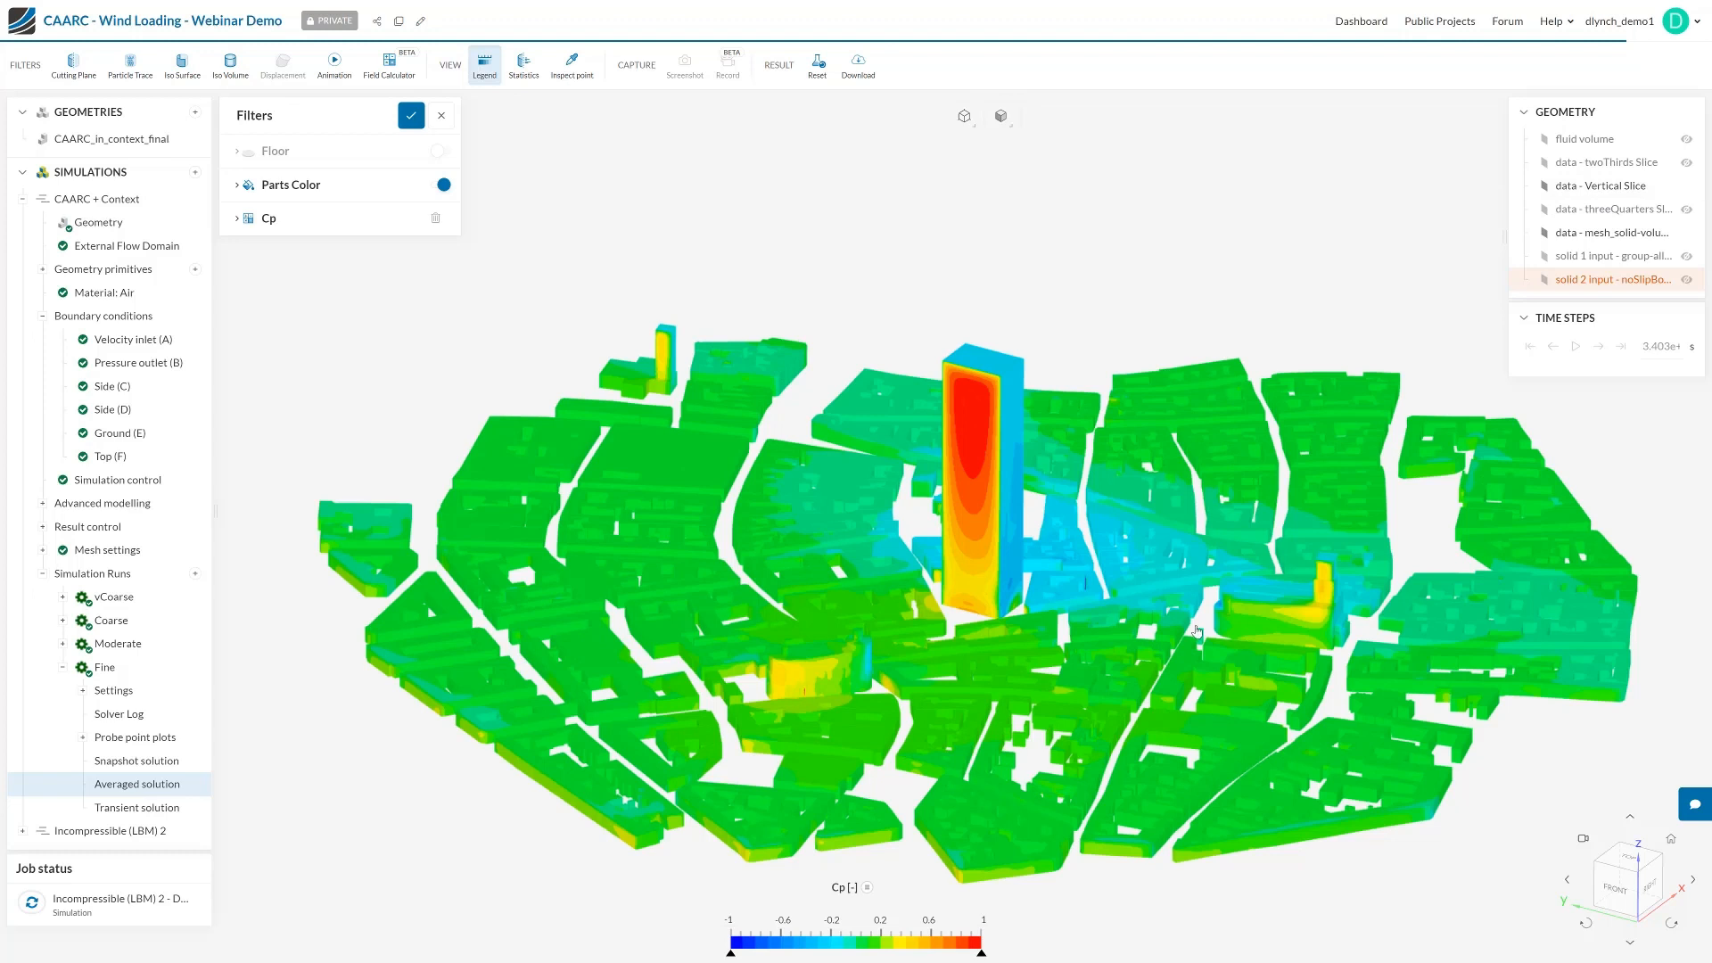
left_click_drag(758, 299, 580, 280)
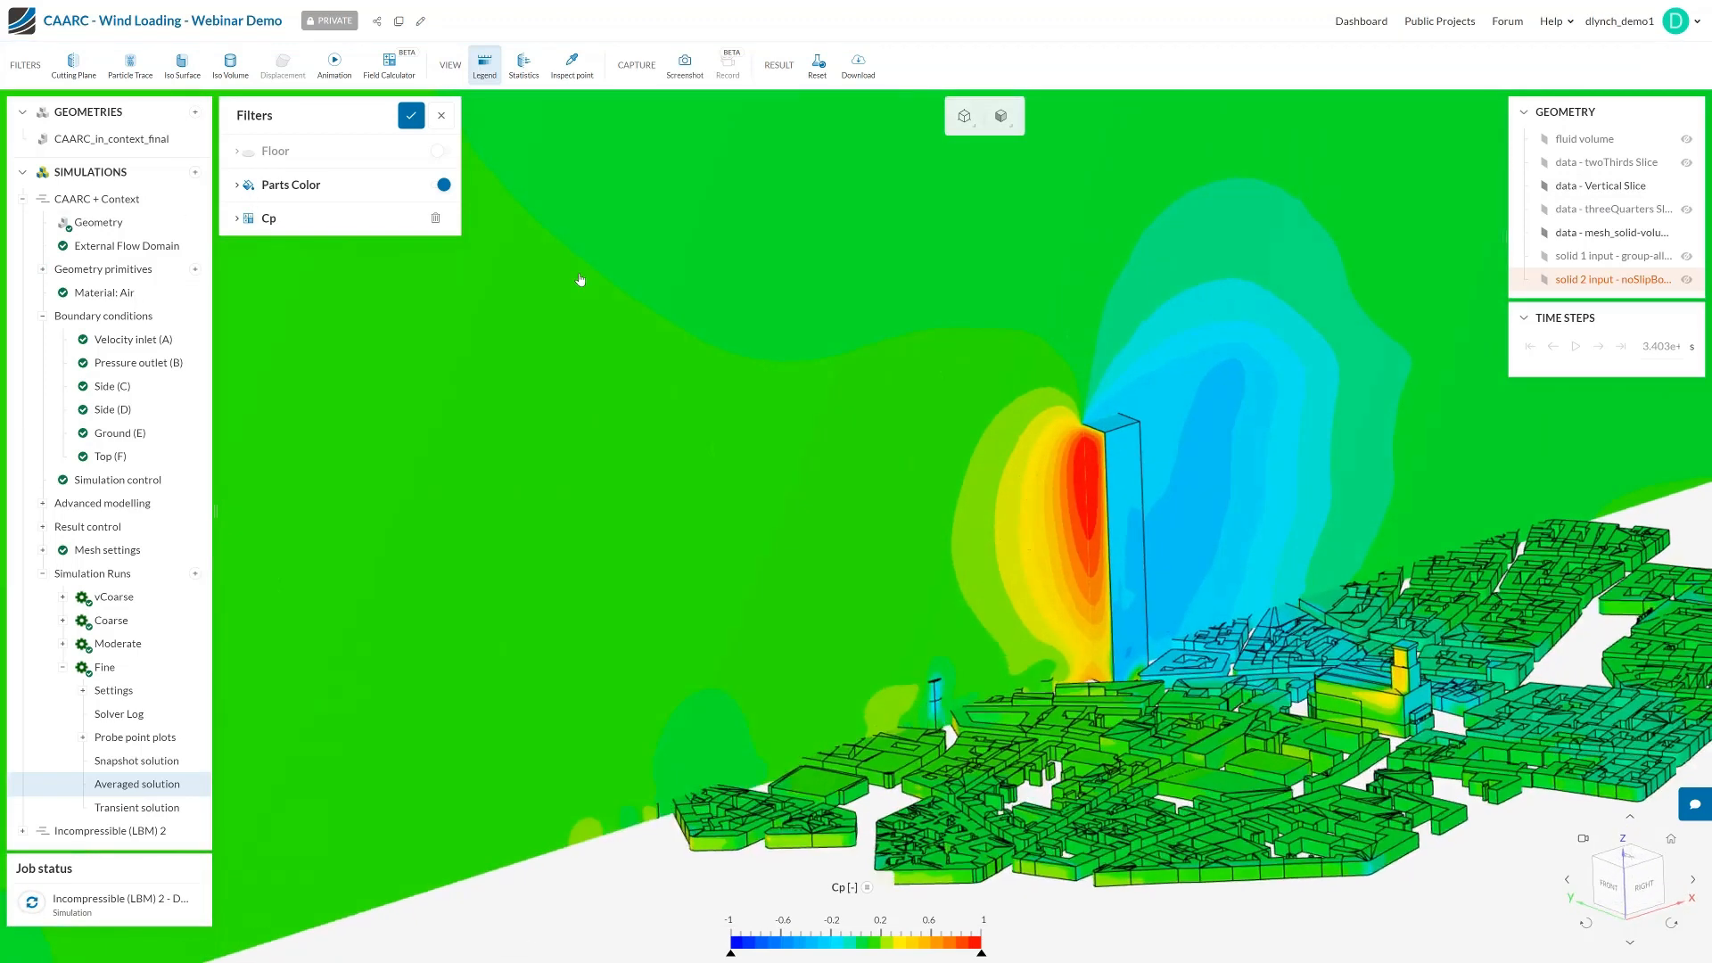
Switch the displayed result field to Velocity Magnitude and examine the flow around the tower and city on the vertical slice
right_click(837, 892)
mouse_move(881, 883)
left_click(1037, 943)
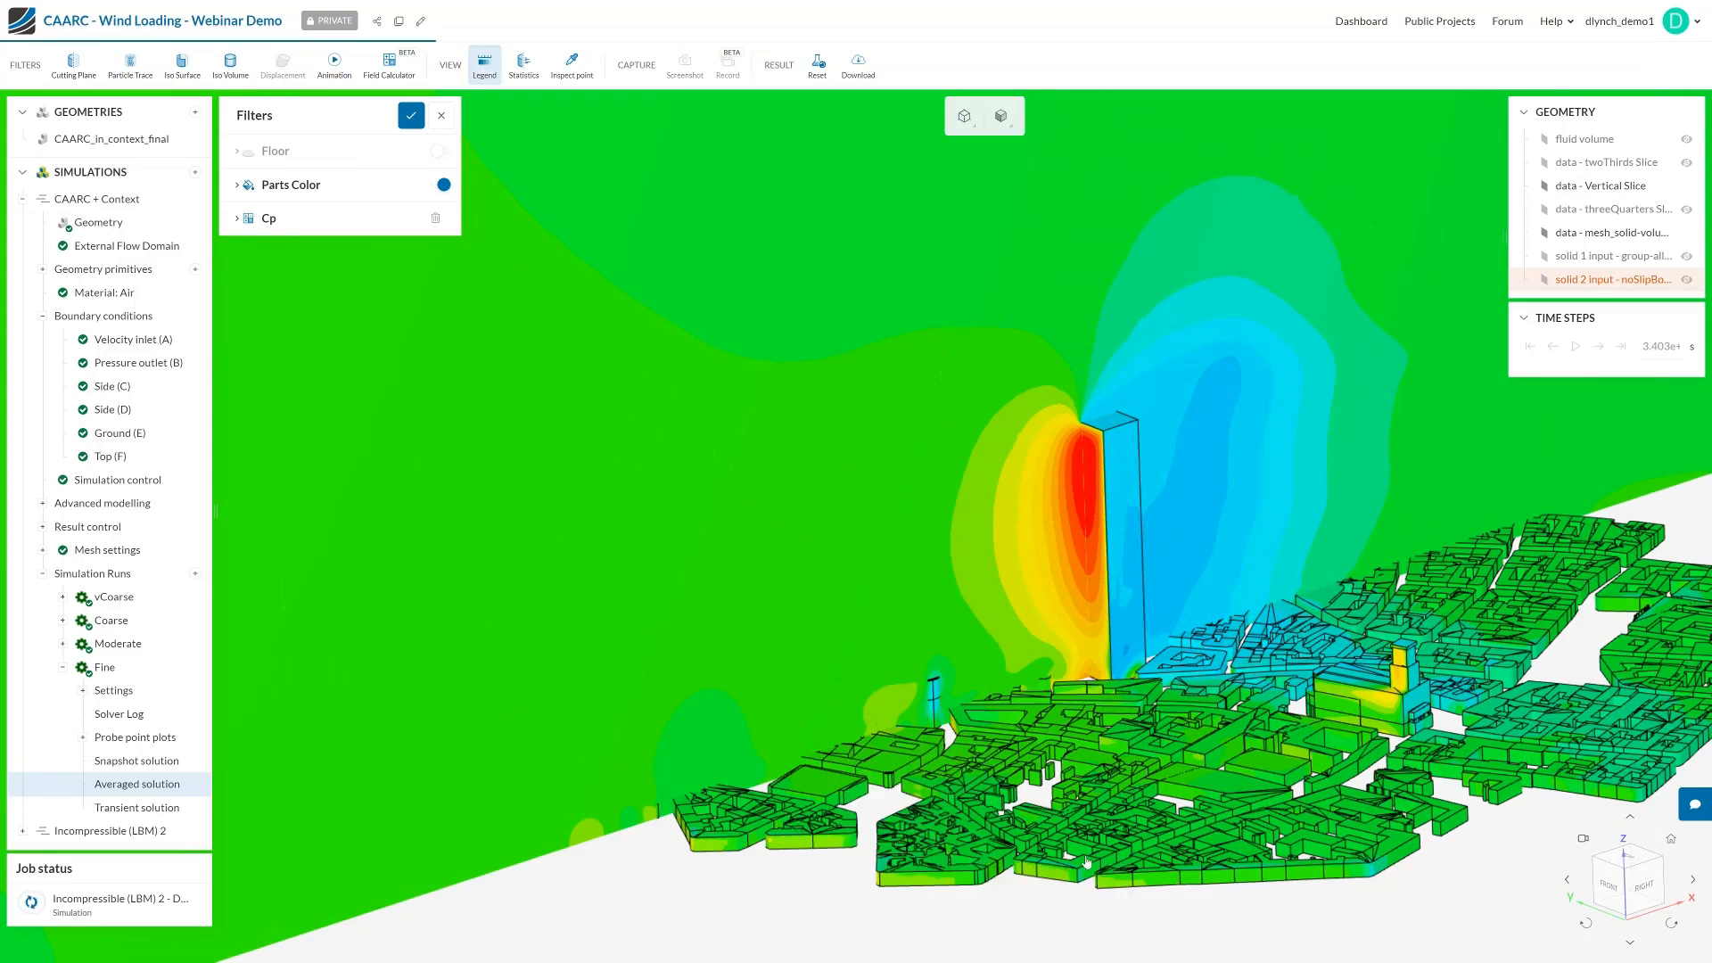
scroll(959, 716, "down", 2)
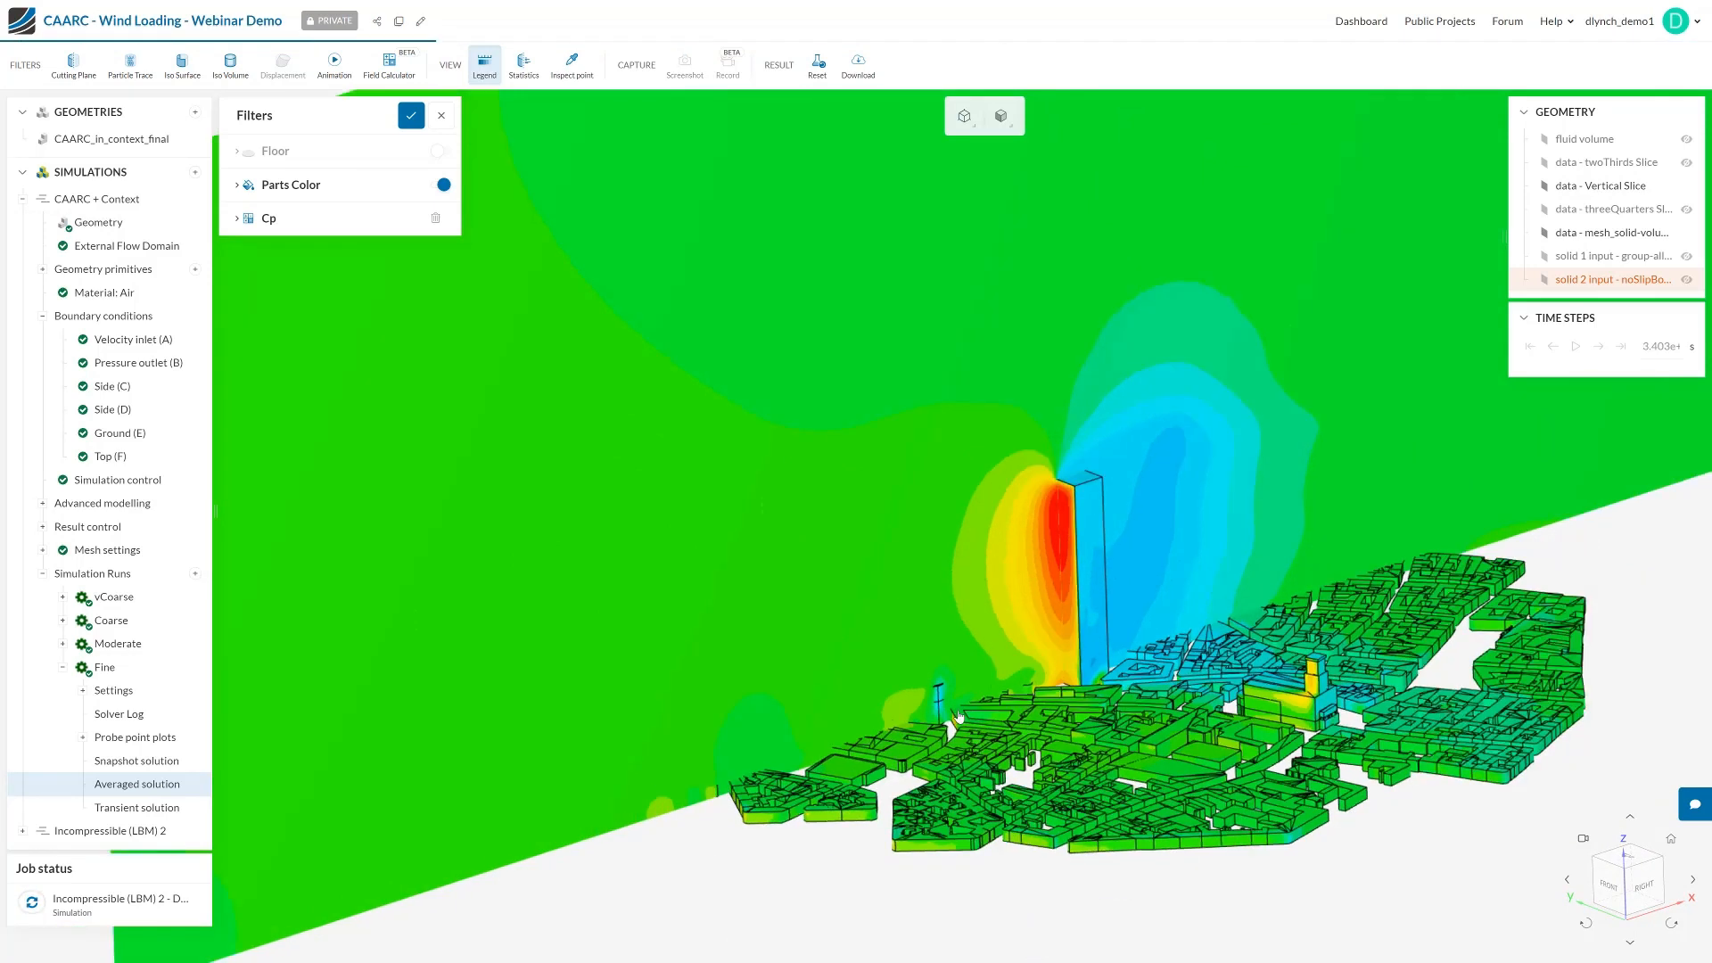
scroll(958, 716, "down", 2)
left_click_drag(1357, 837, 1303, 840)
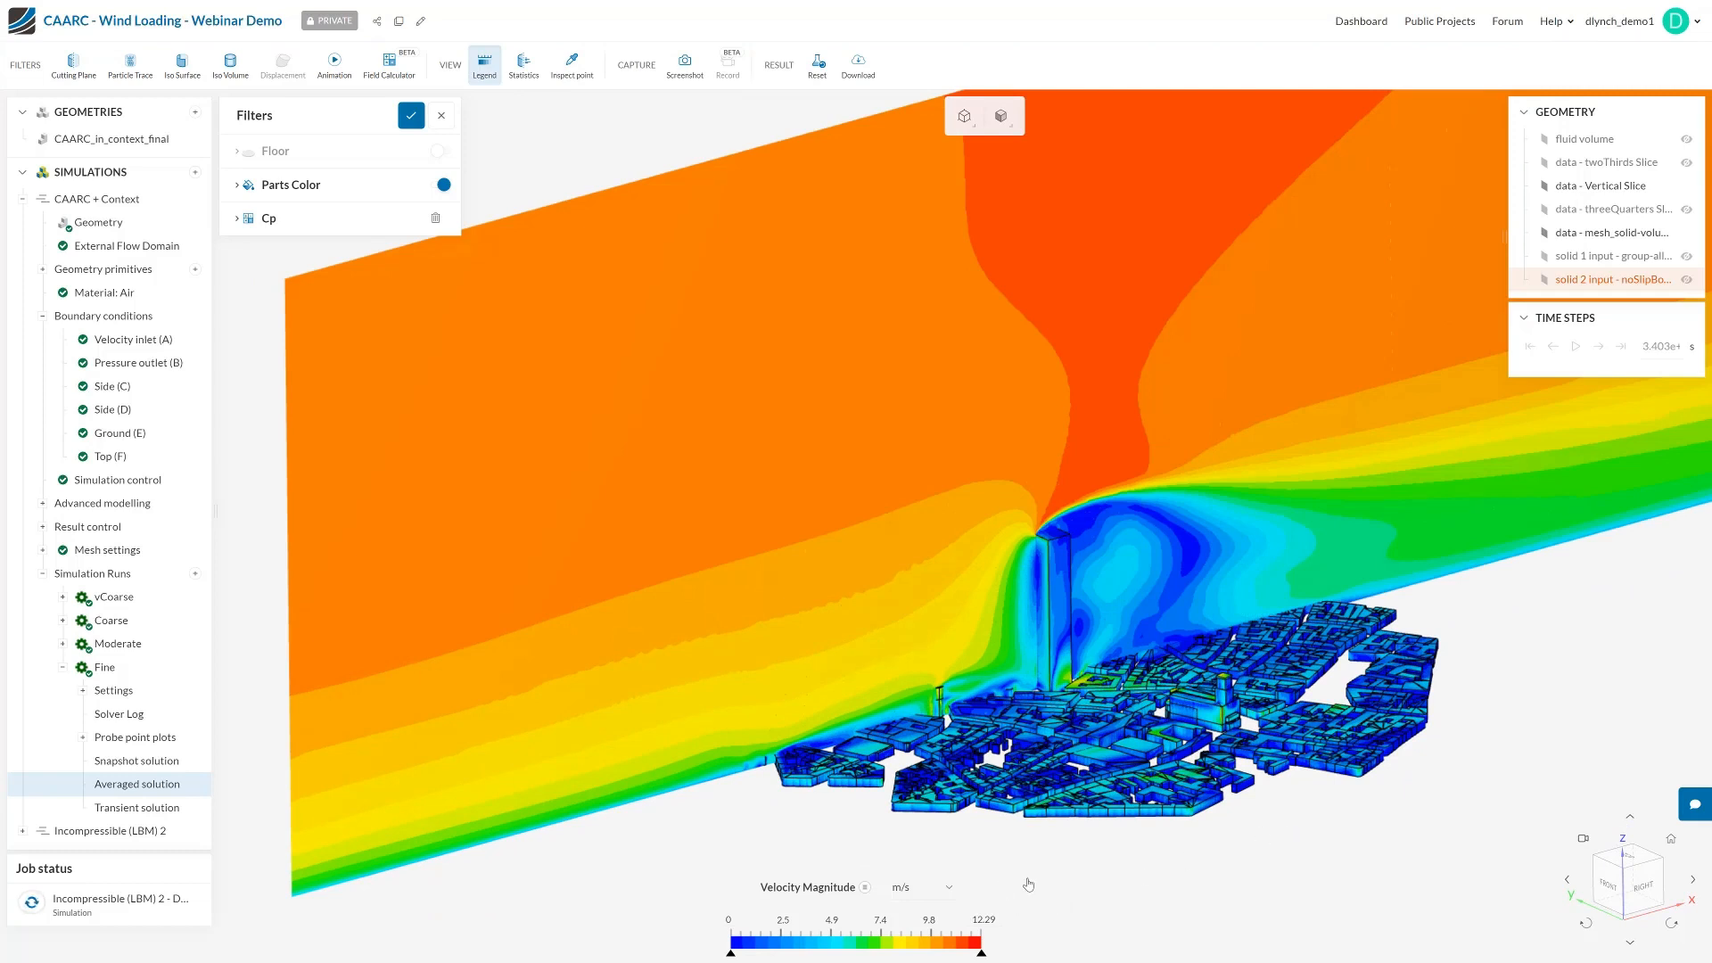
left_click_drag(1018, 849, 1024, 631)
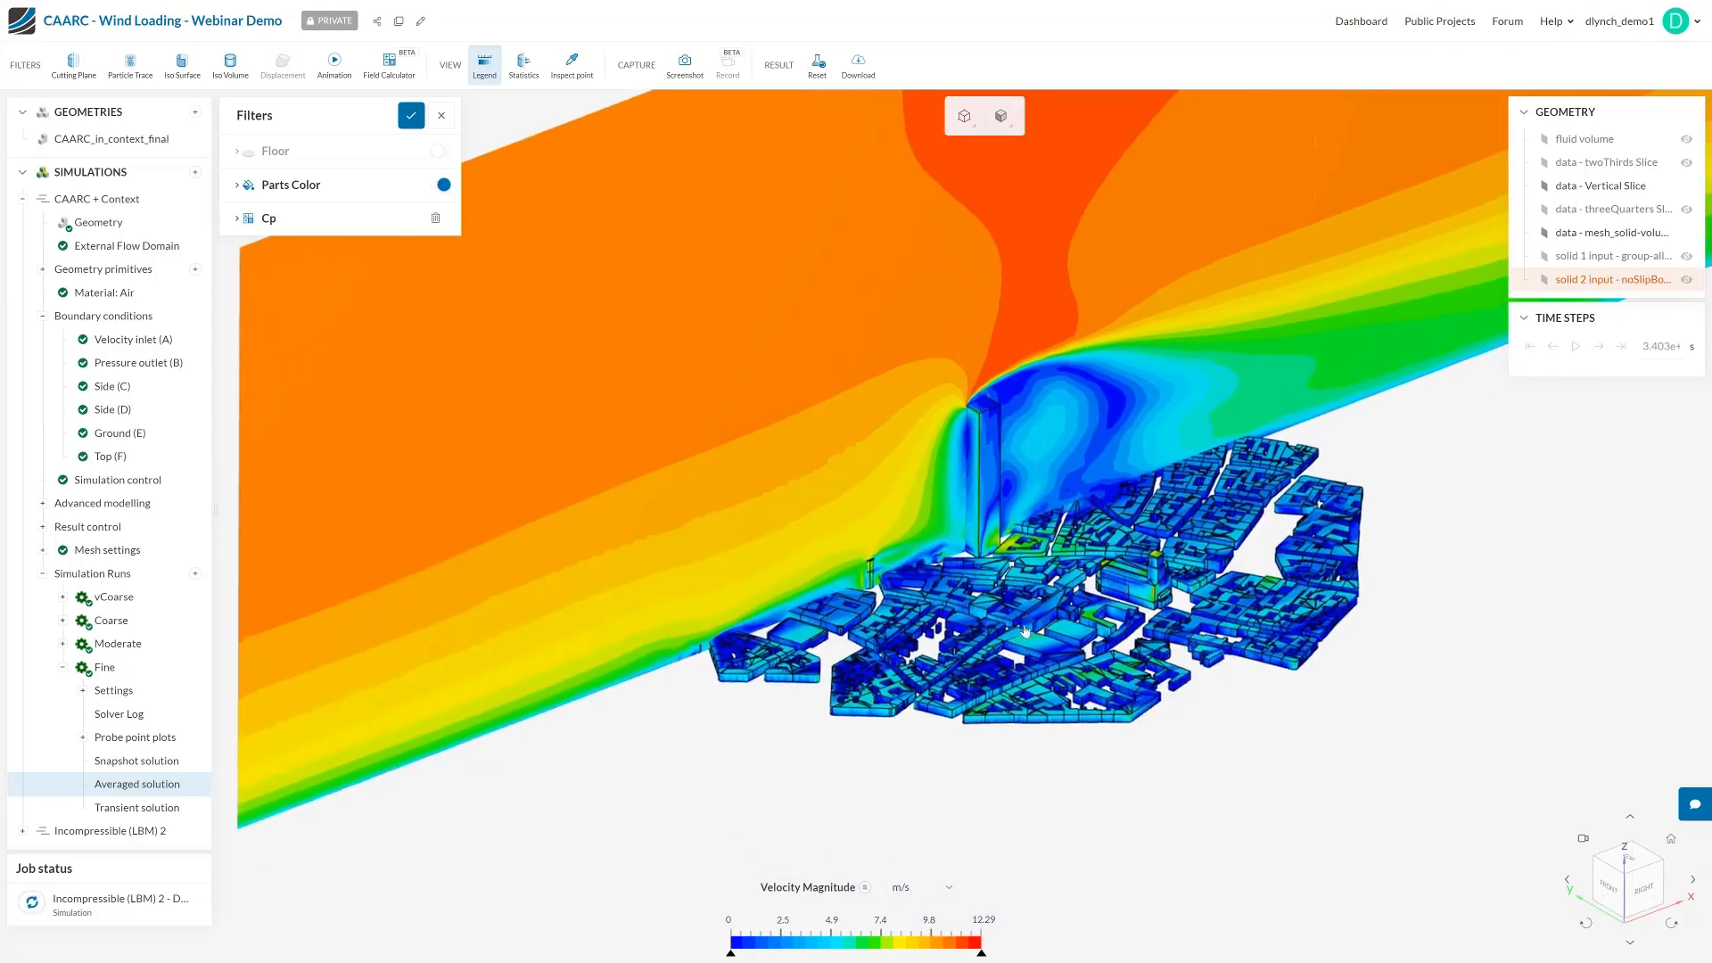
right_click_drag(1024, 632, 1001, 664)
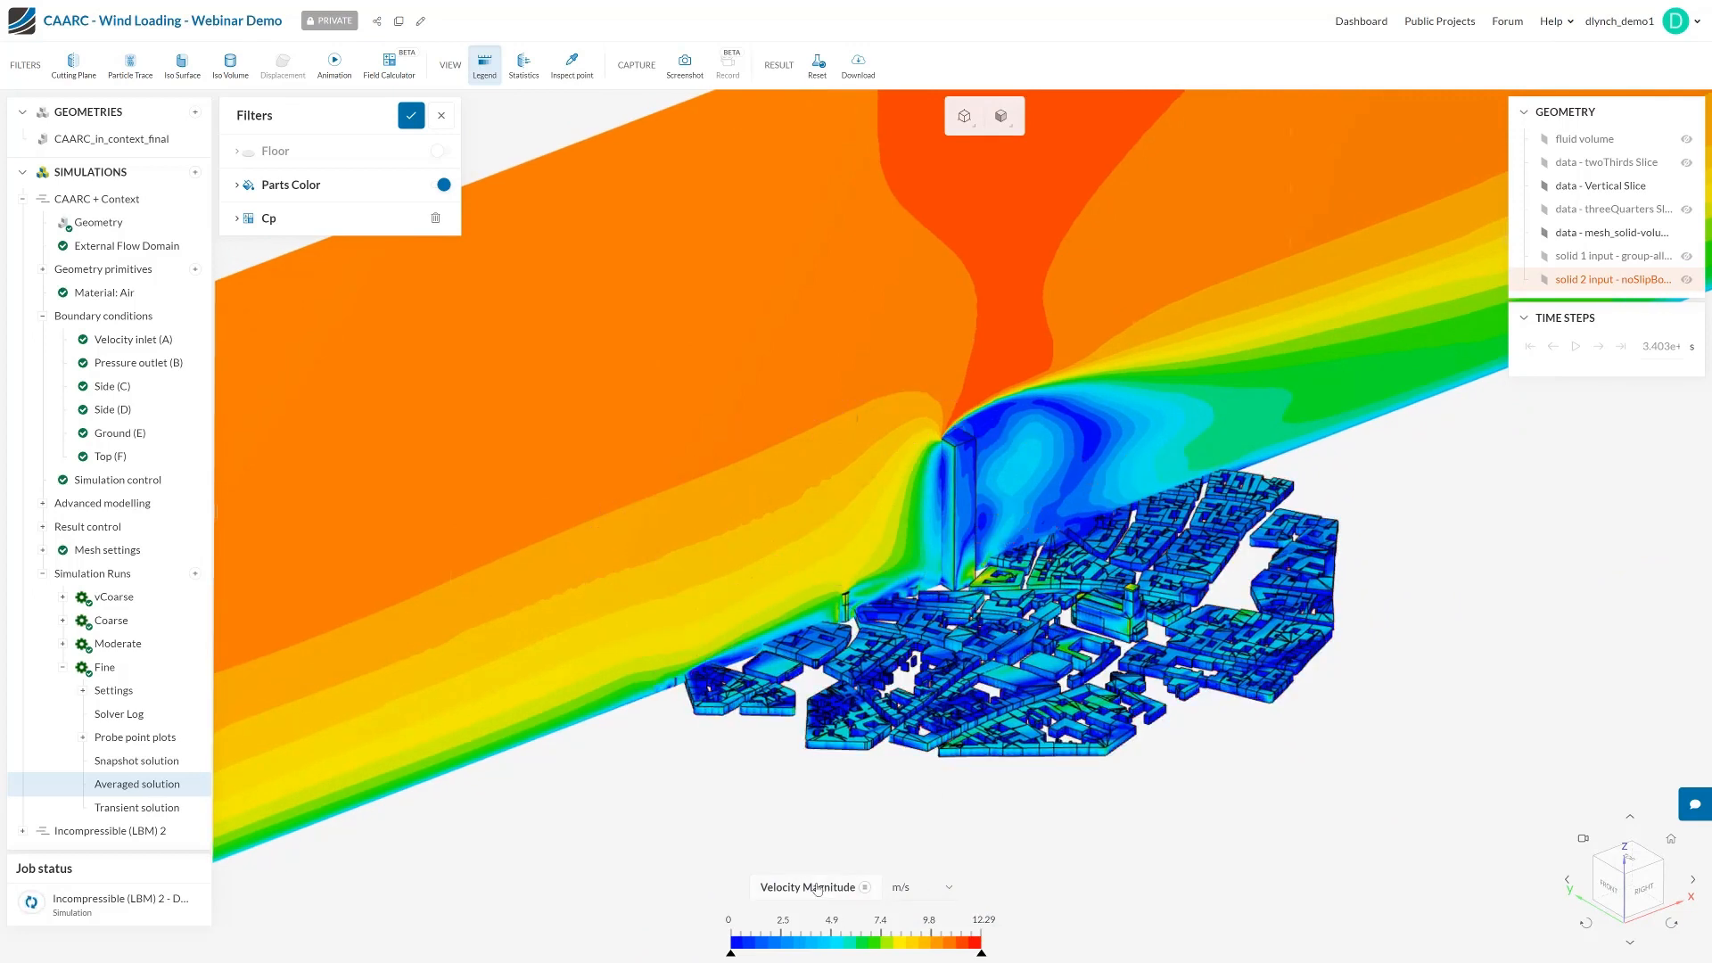
Set the velocity legend's upper limit to 10 m/s and change the colour scale to a smooth, continuous gradient
double_click(984, 920)
type("10")
key("Return")
right_click(905, 950)
left_click(952, 841)
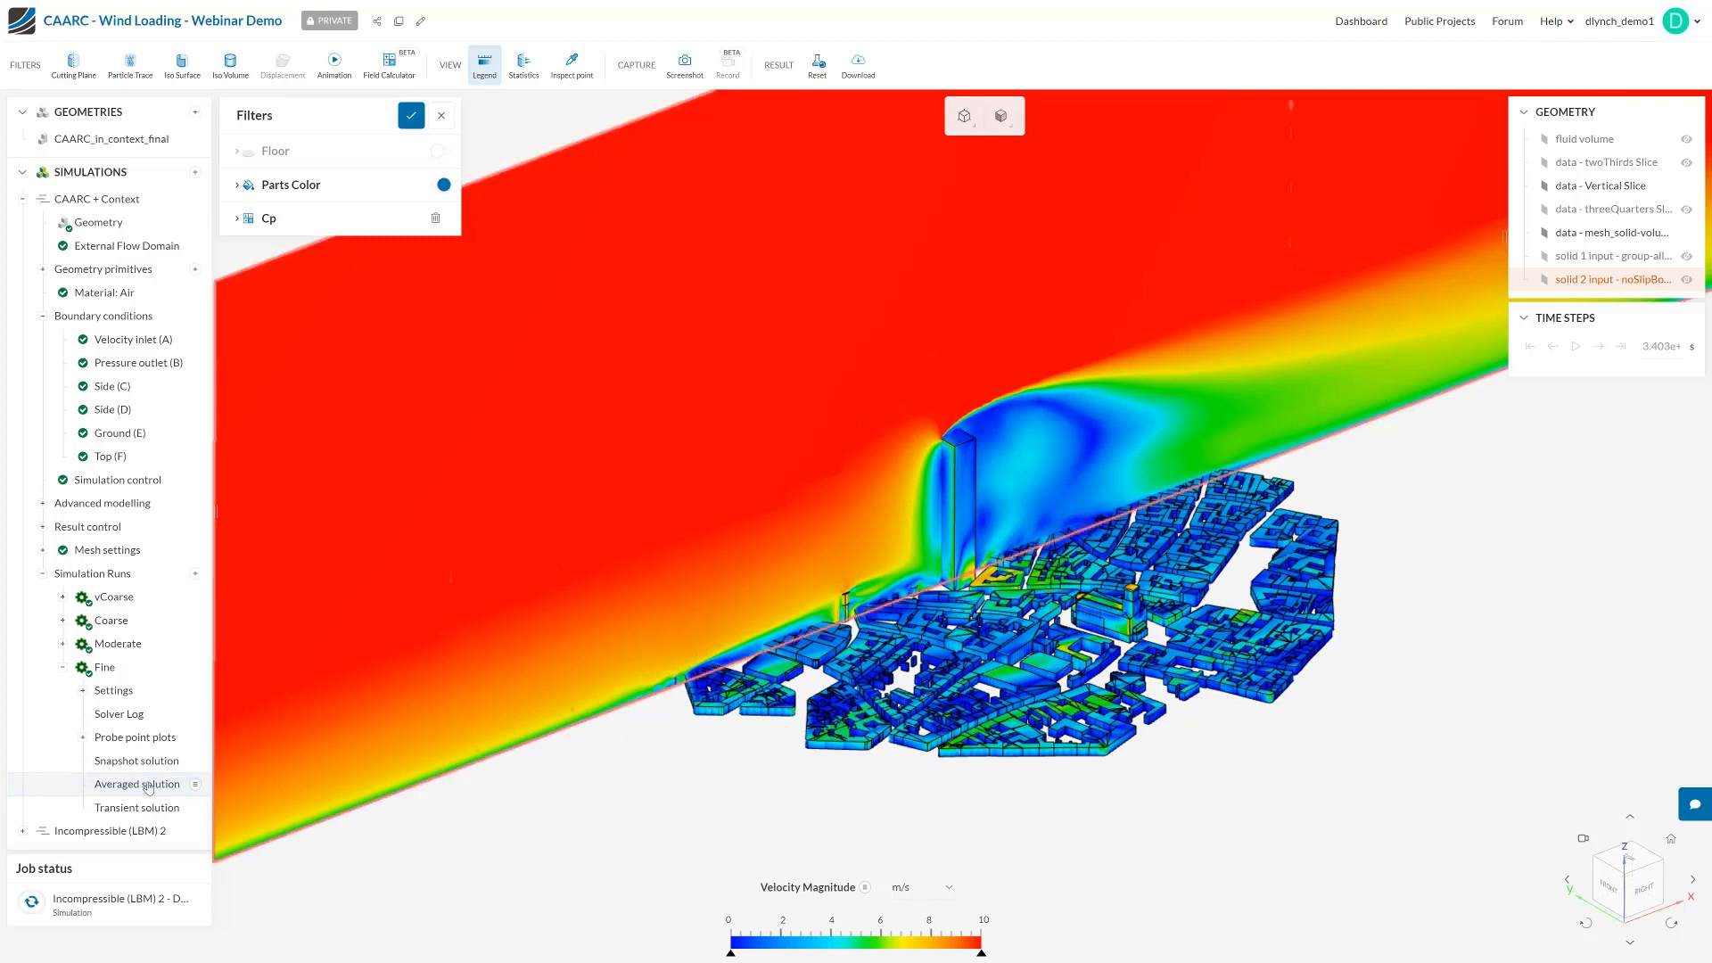
right_click(176, 788)
left_click(597, 849)
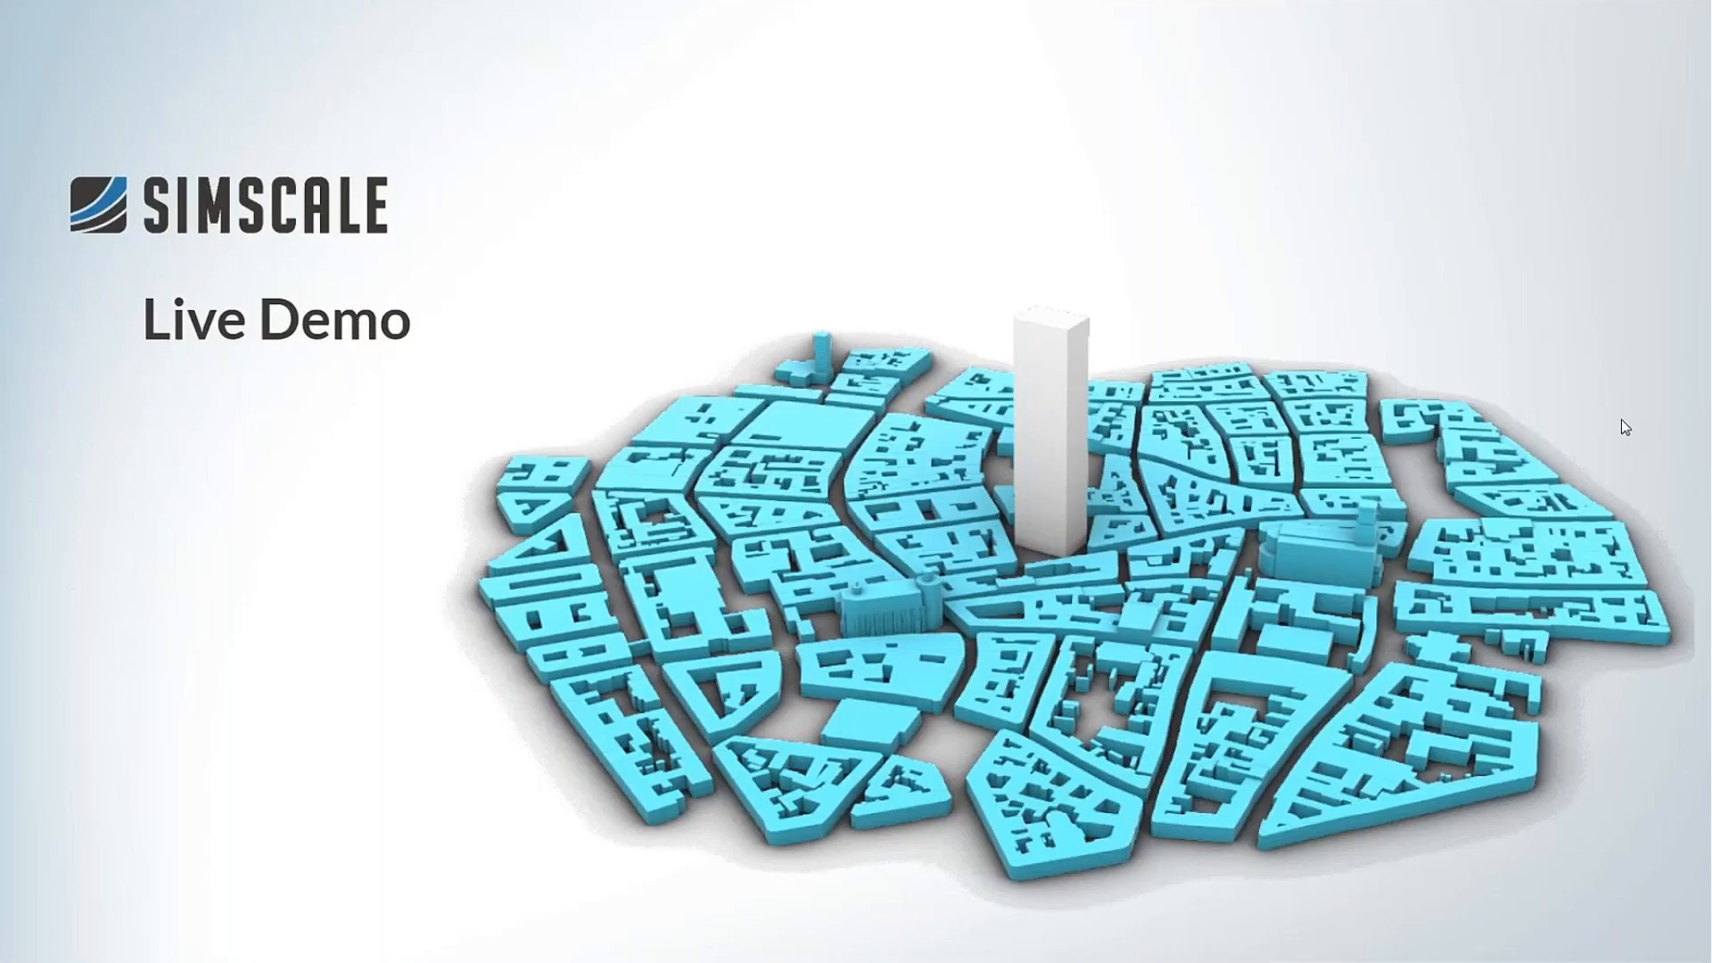
left_click(314, 470)
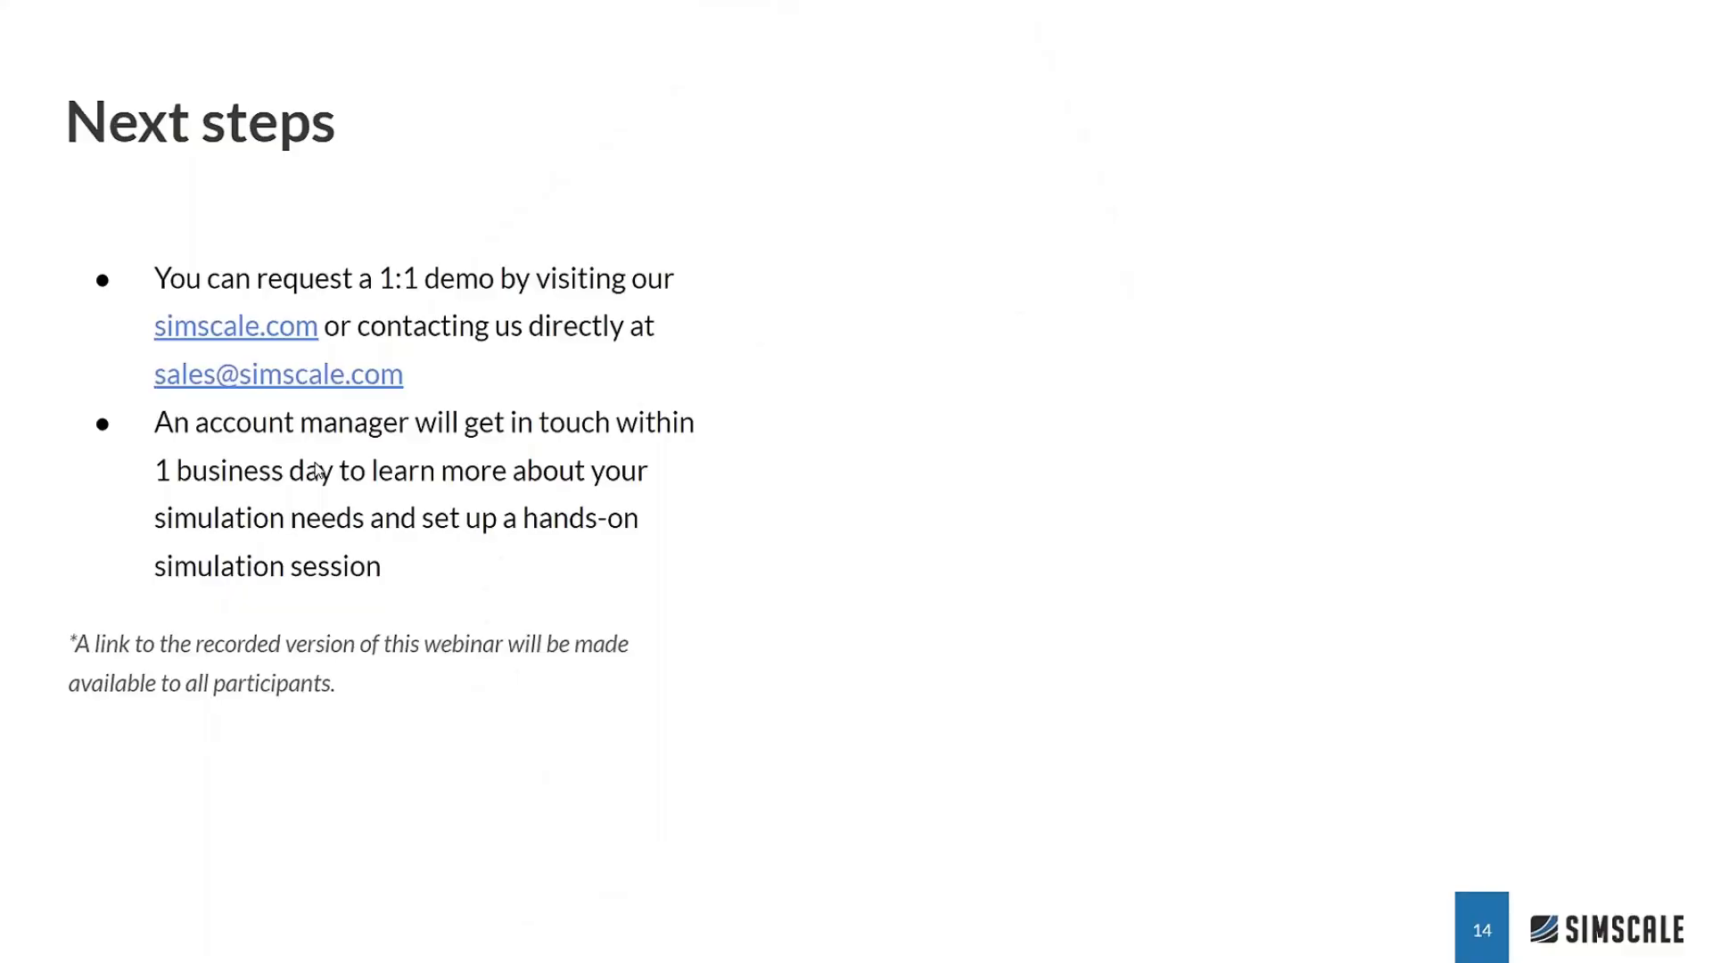